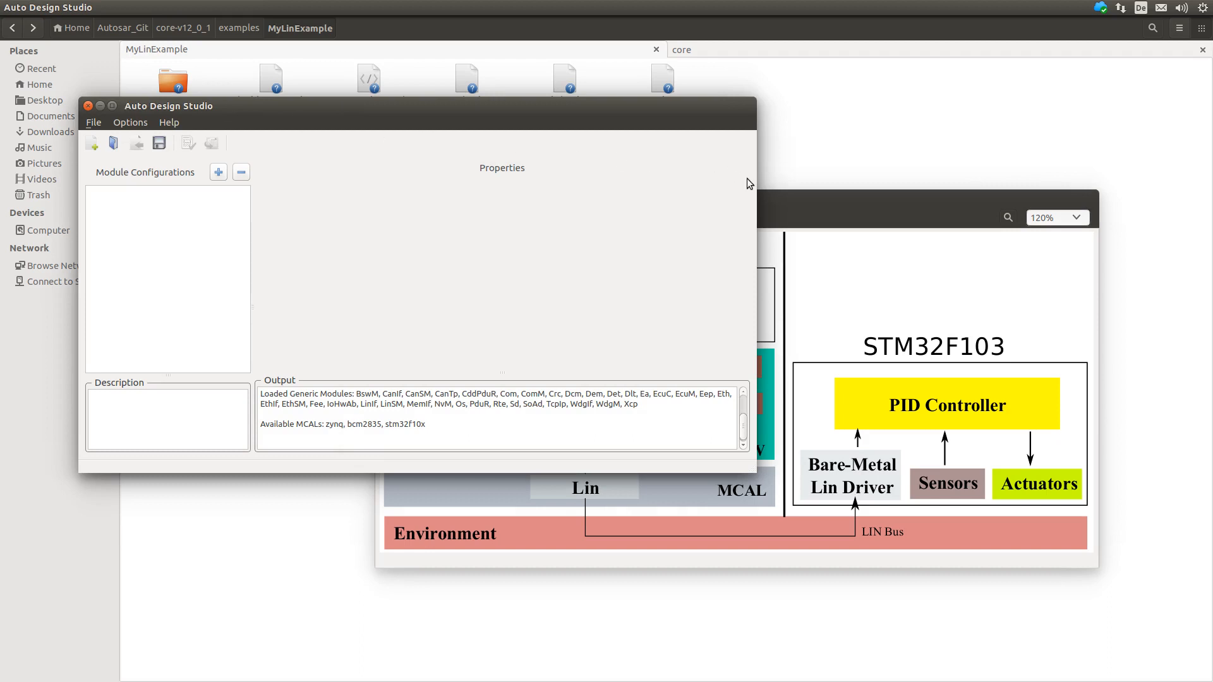
- View the inverted-pendulum.pdf system diagram and look through the MyLinExample folder's files and its config subfolder
click(768, 202)
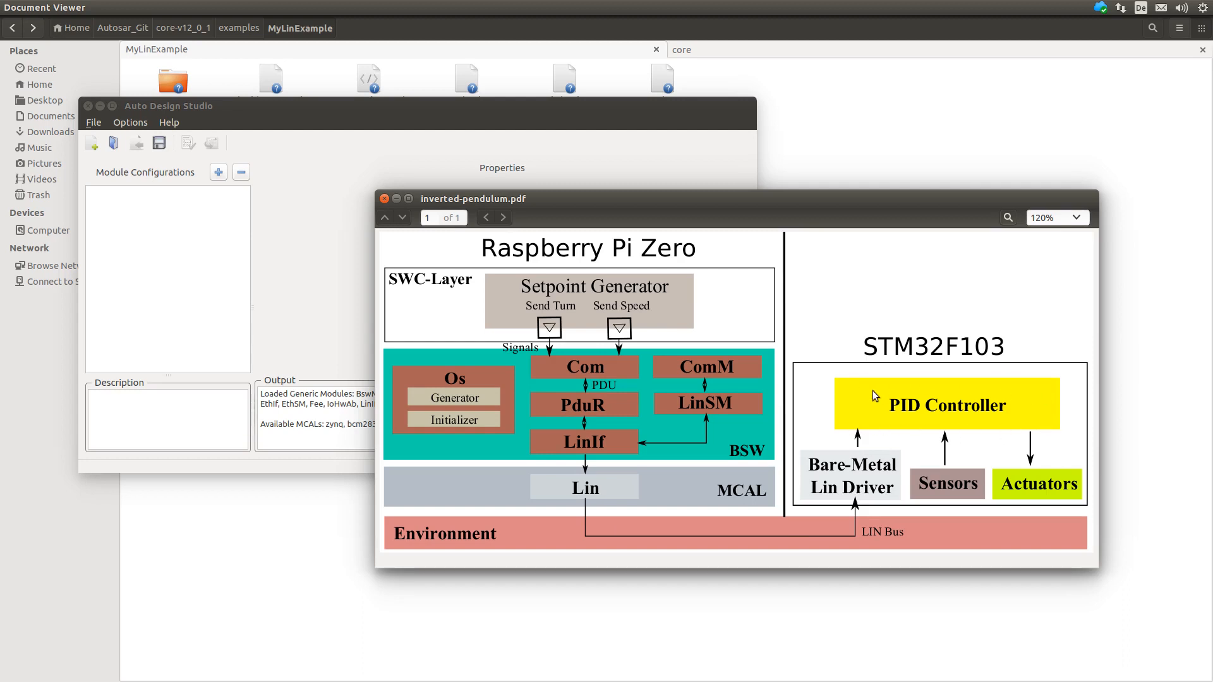
click(808, 138)
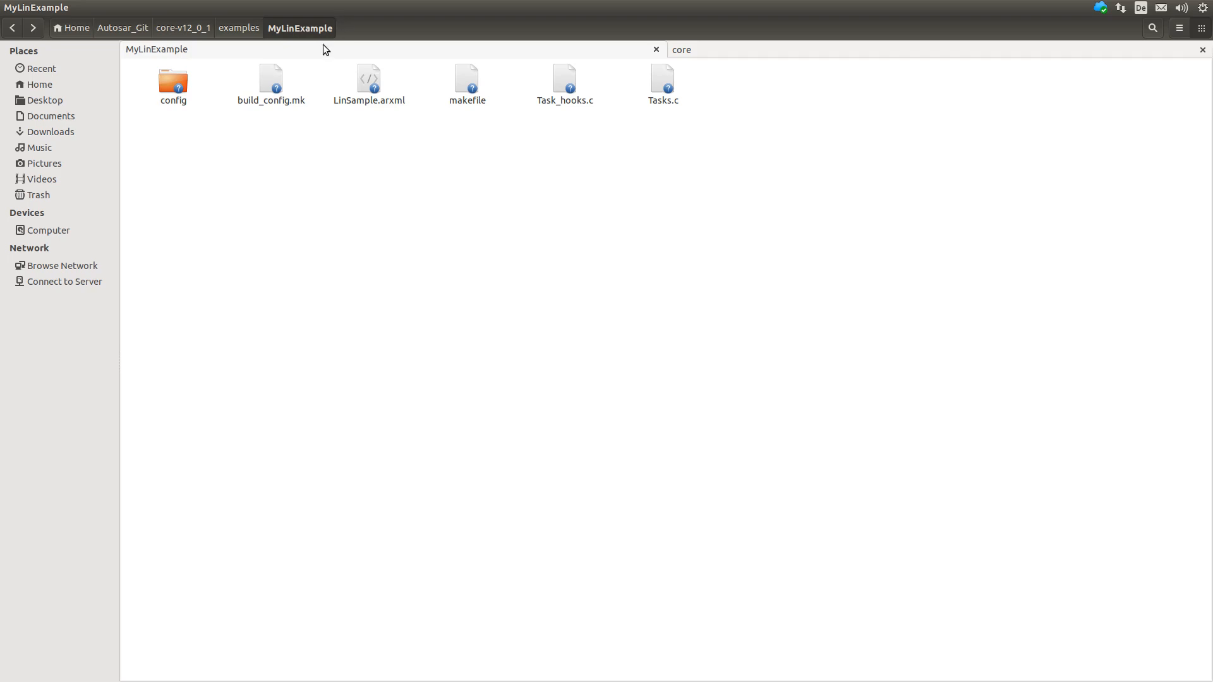
click(460, 82)
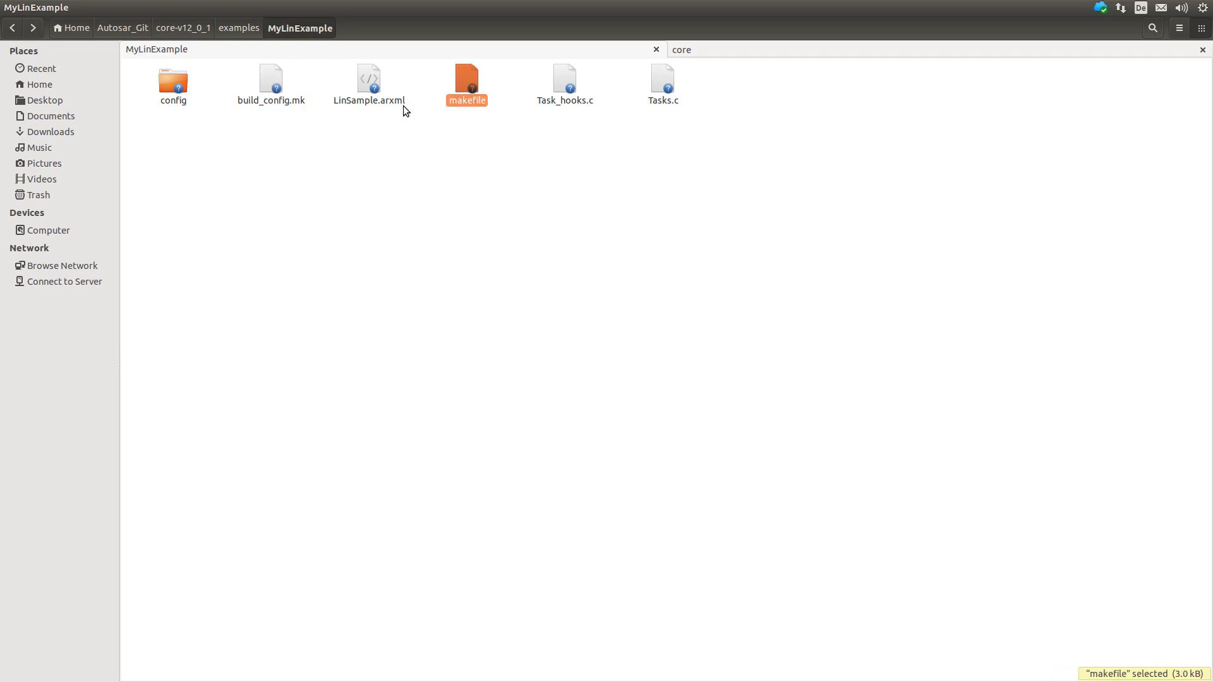
click(379, 82)
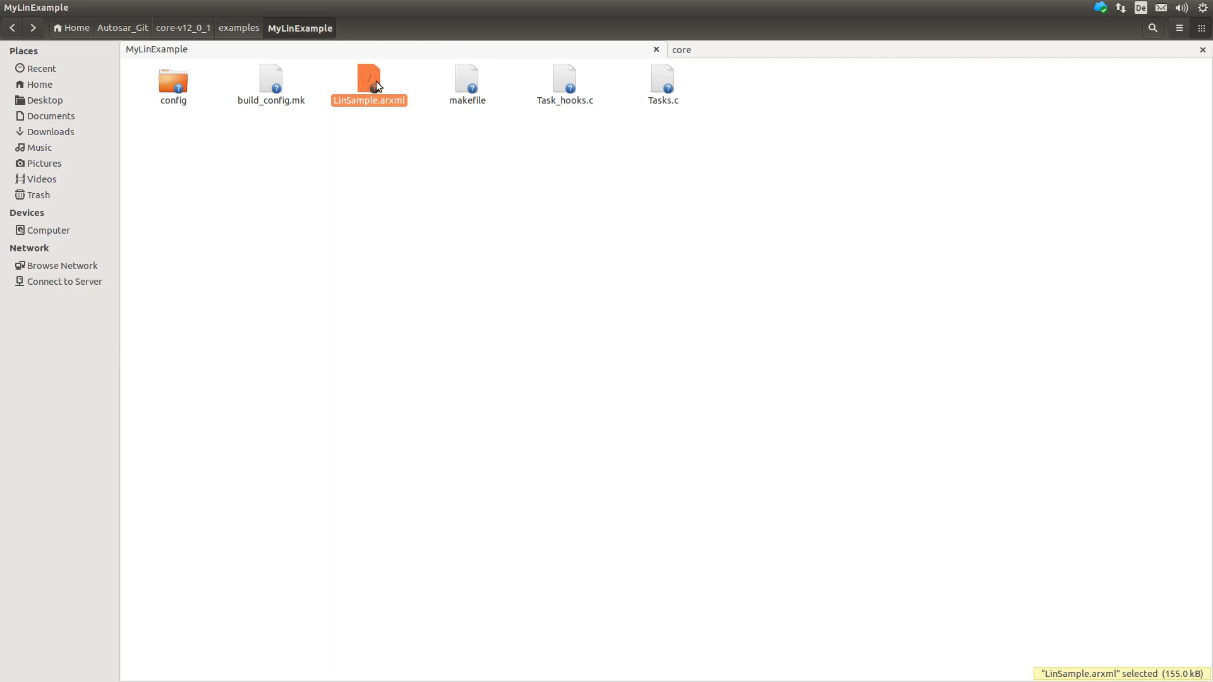
click(661, 94)
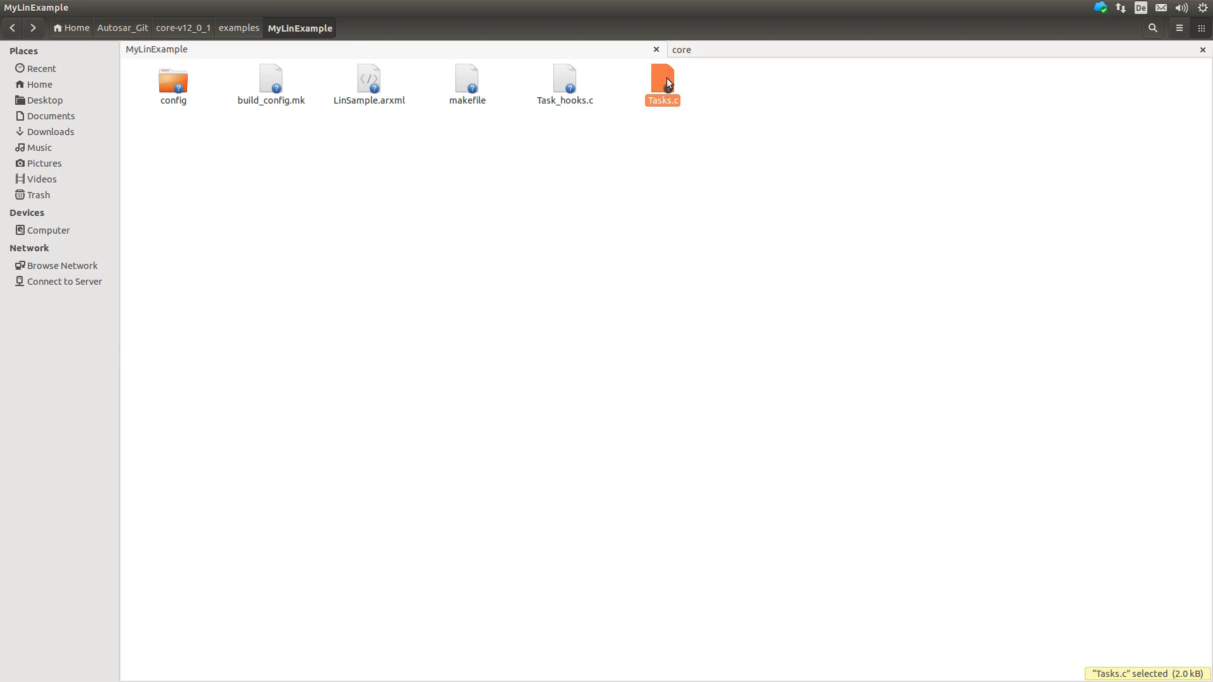
click(567, 81)
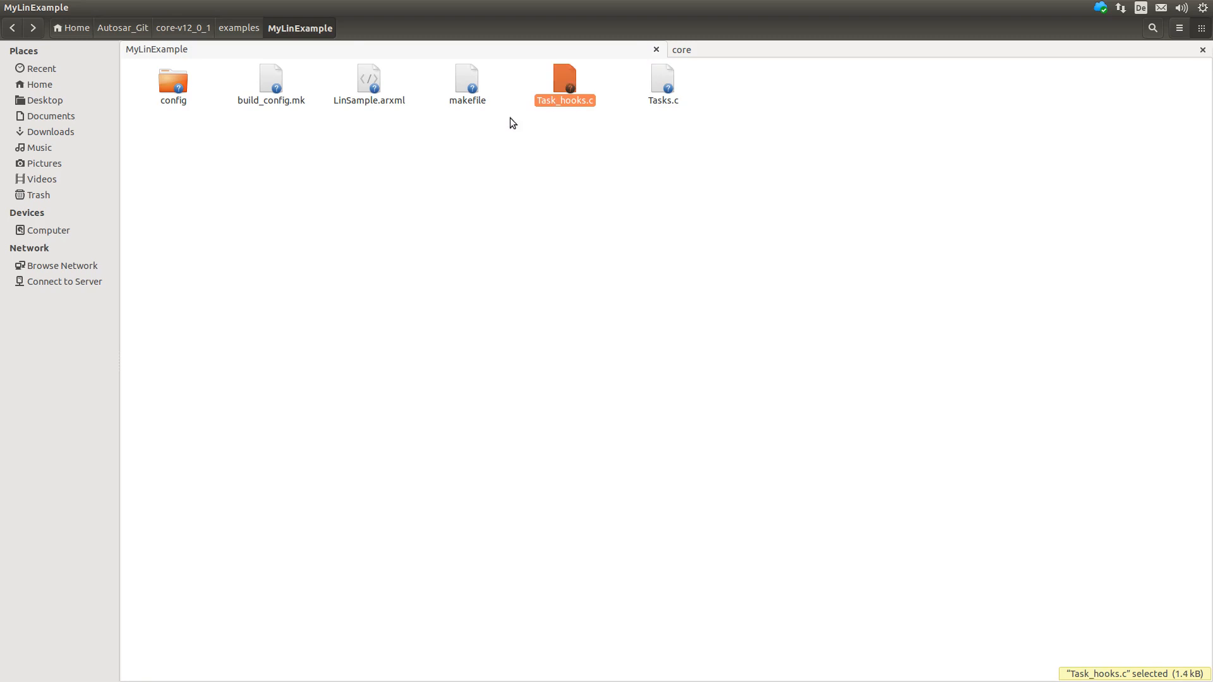
double_click(182, 93)
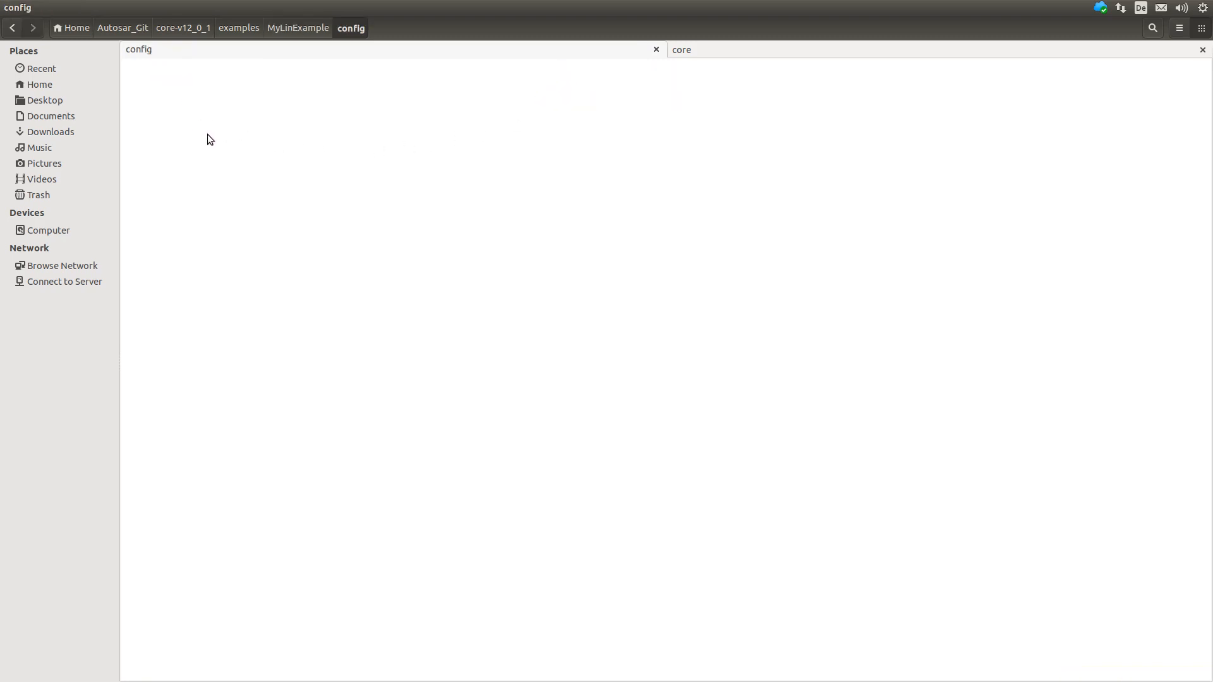
click(283, 28)
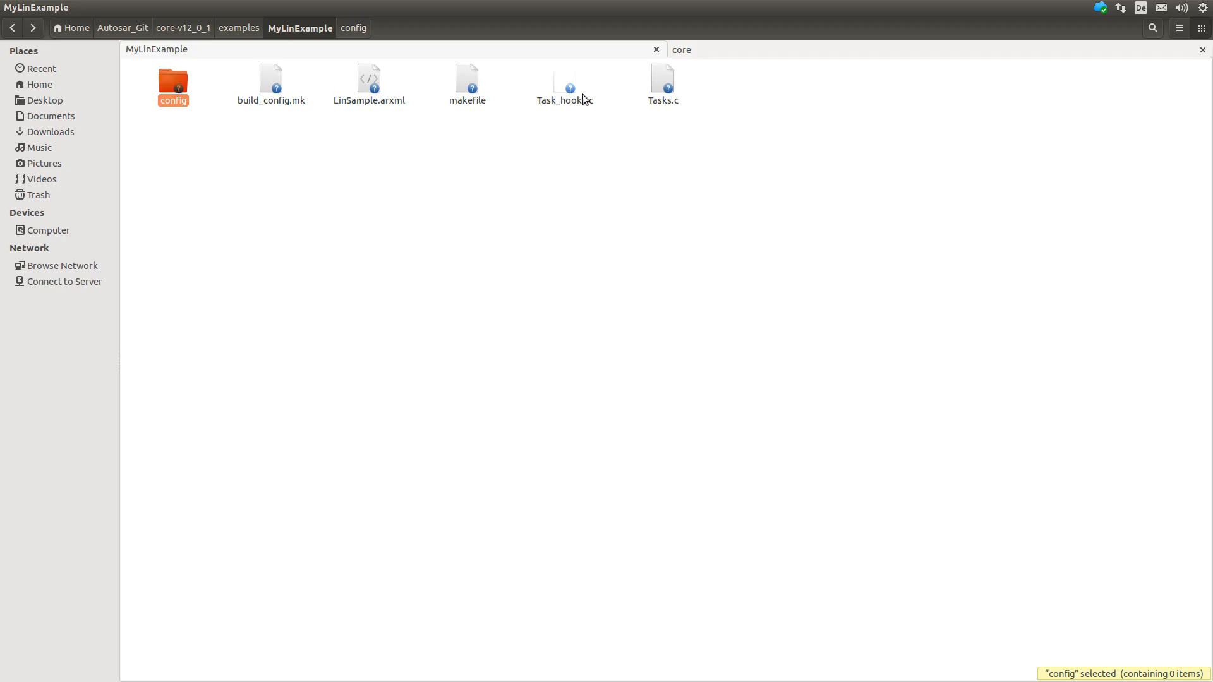
- Open Tasks.c from the MyLinExample folder and examine the Initializer, Generator and OsIdle task functions
double_click(663, 82)
scroll(389, 153, up, 5)
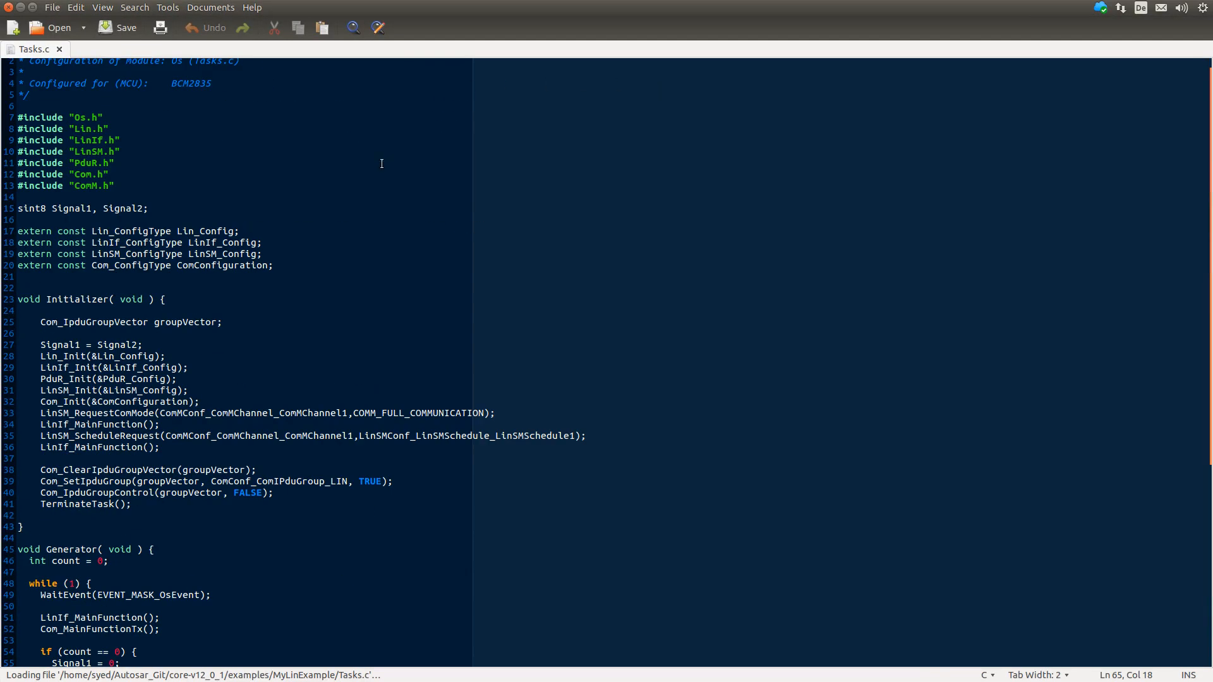
double_click(65, 300)
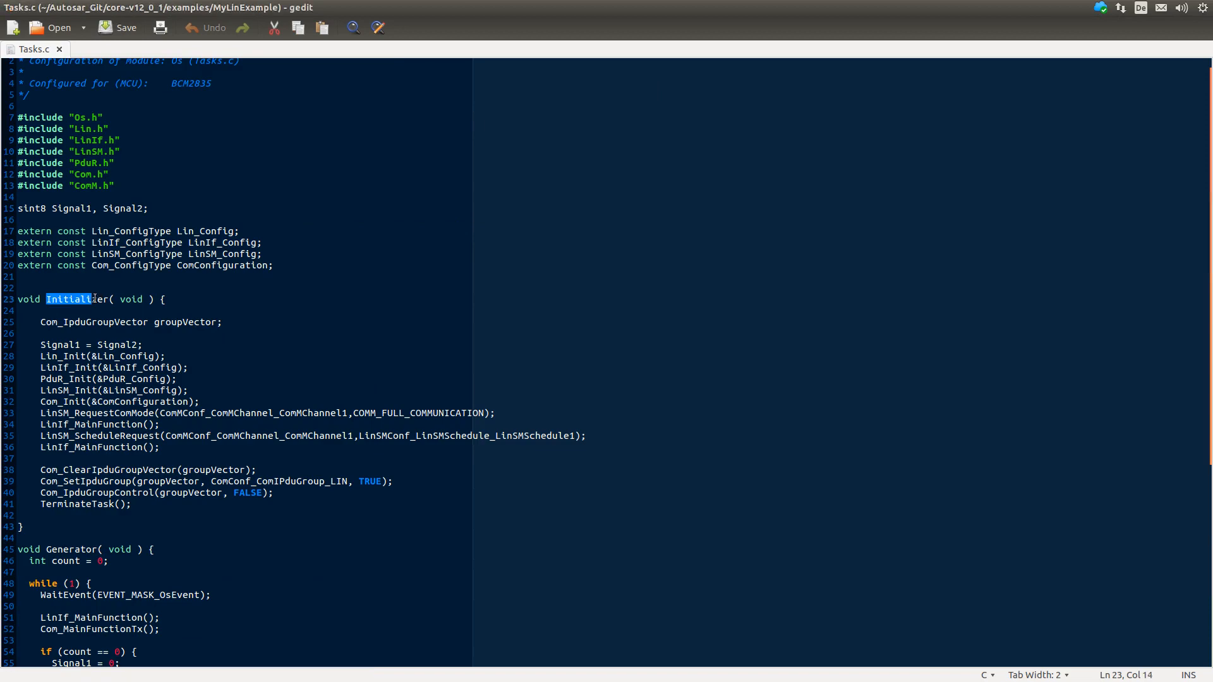
scroll(109, 298, down, 4)
scroll(109, 298, down, 5)
drag(48, 231, 95, 239)
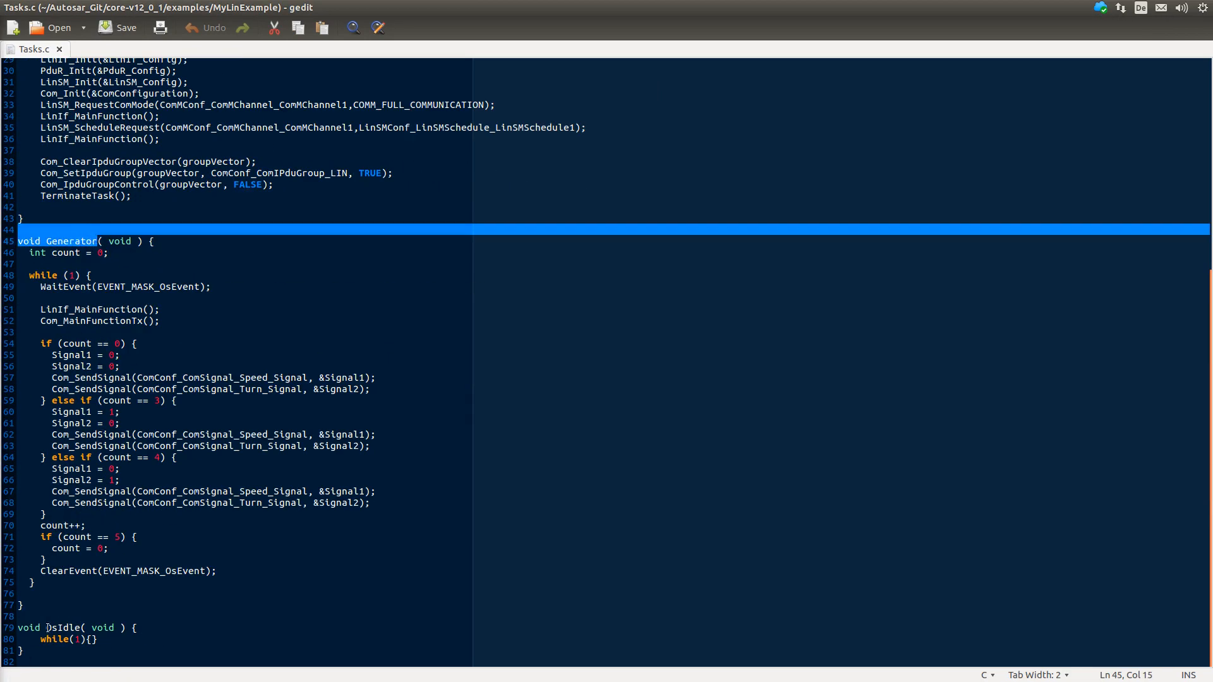
drag(46, 628, 124, 647)
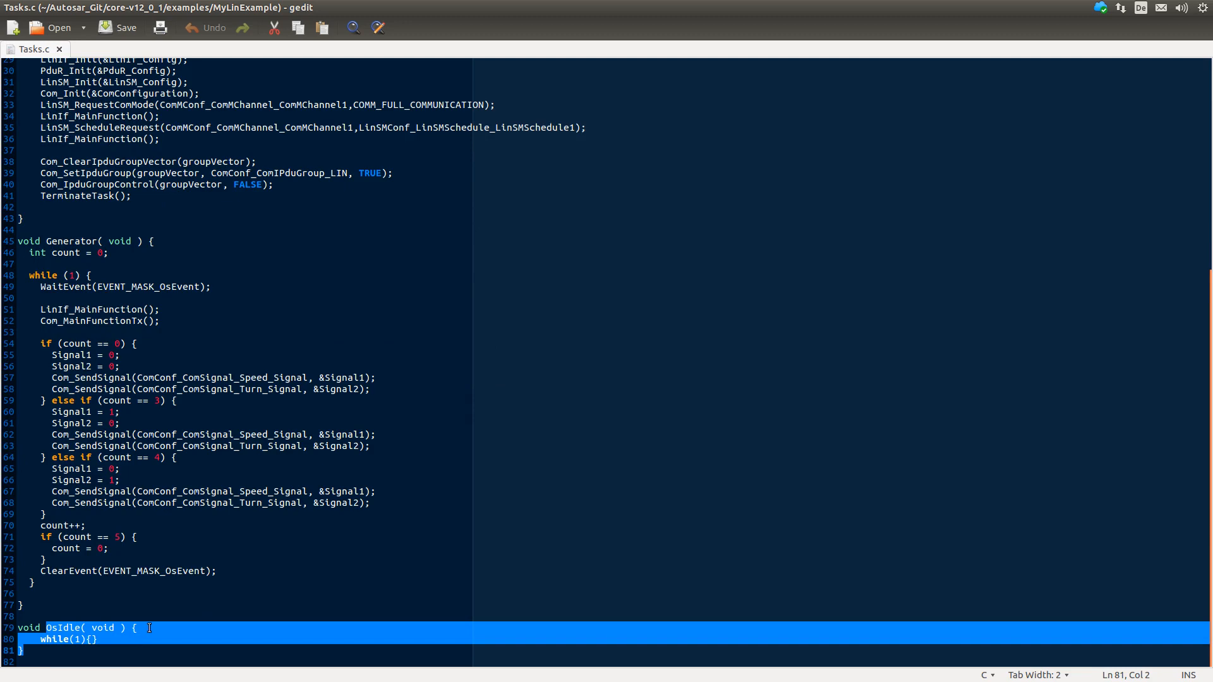
click(149, 628)
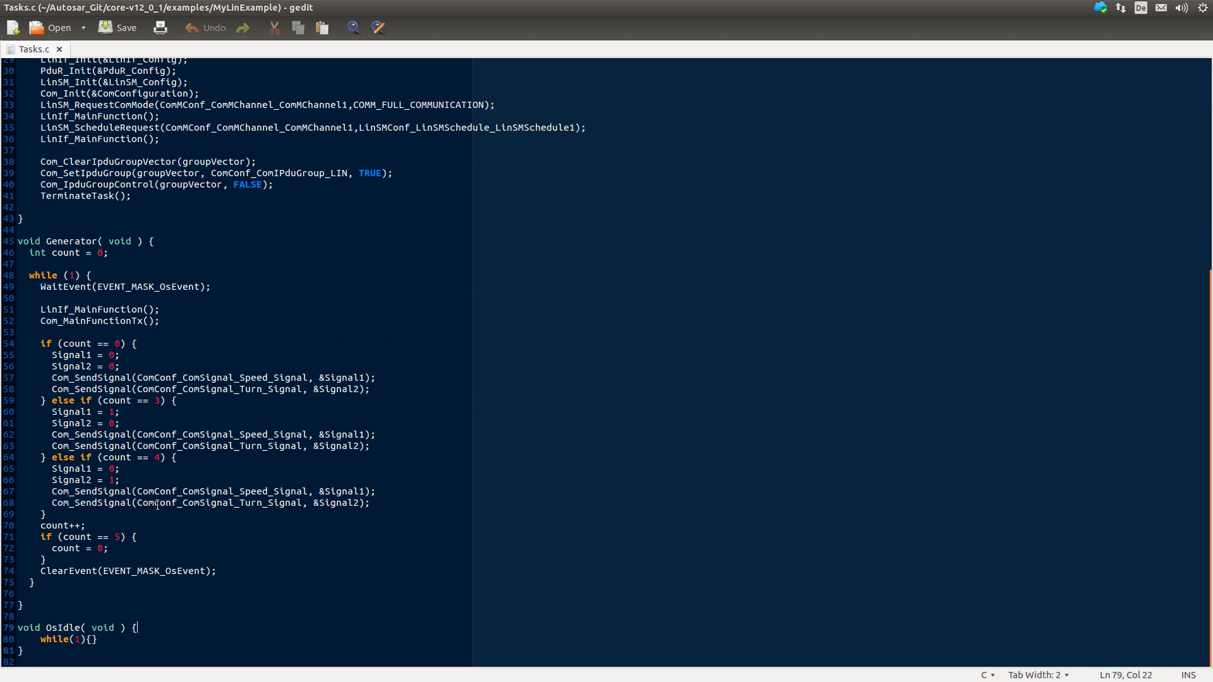
scroll(175, 323, up, 5)
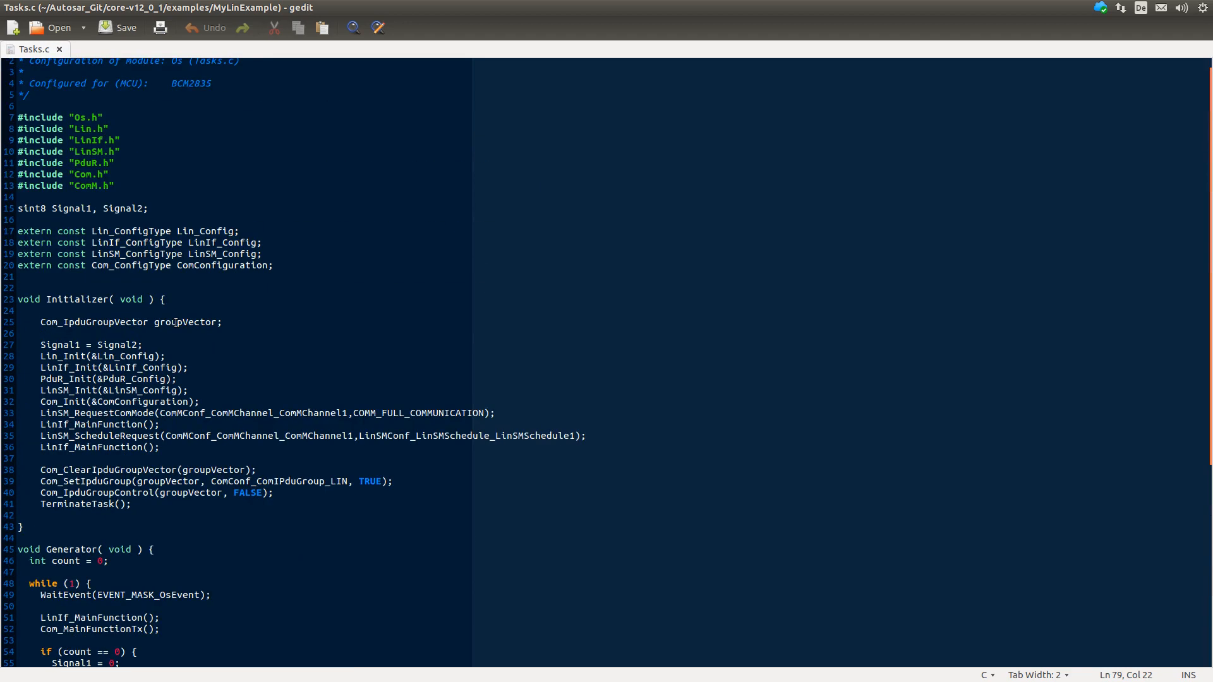
- Examine the module initialization calls in Initializer and Generator's loop, WaitEvent call, count conditions and signal assignments
drag(40, 356, 97, 367)
scroll(79, 388, down, 3)
scroll(71, 316, down, 3)
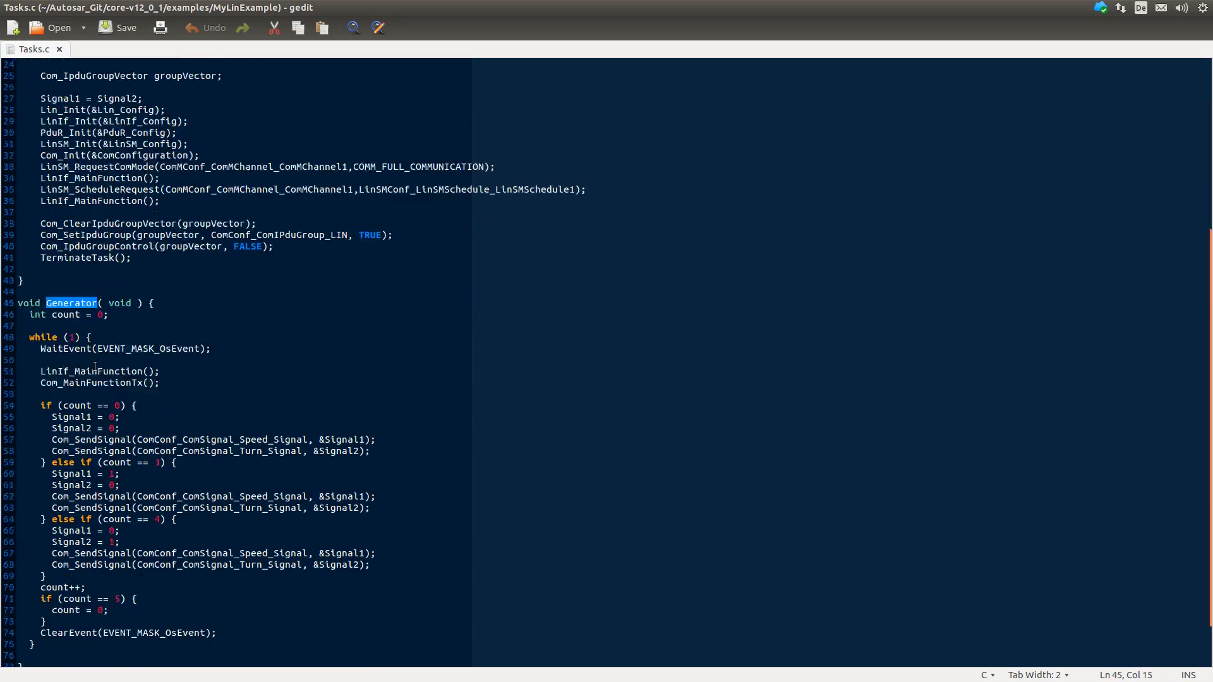
drag(30, 276, 137, 273)
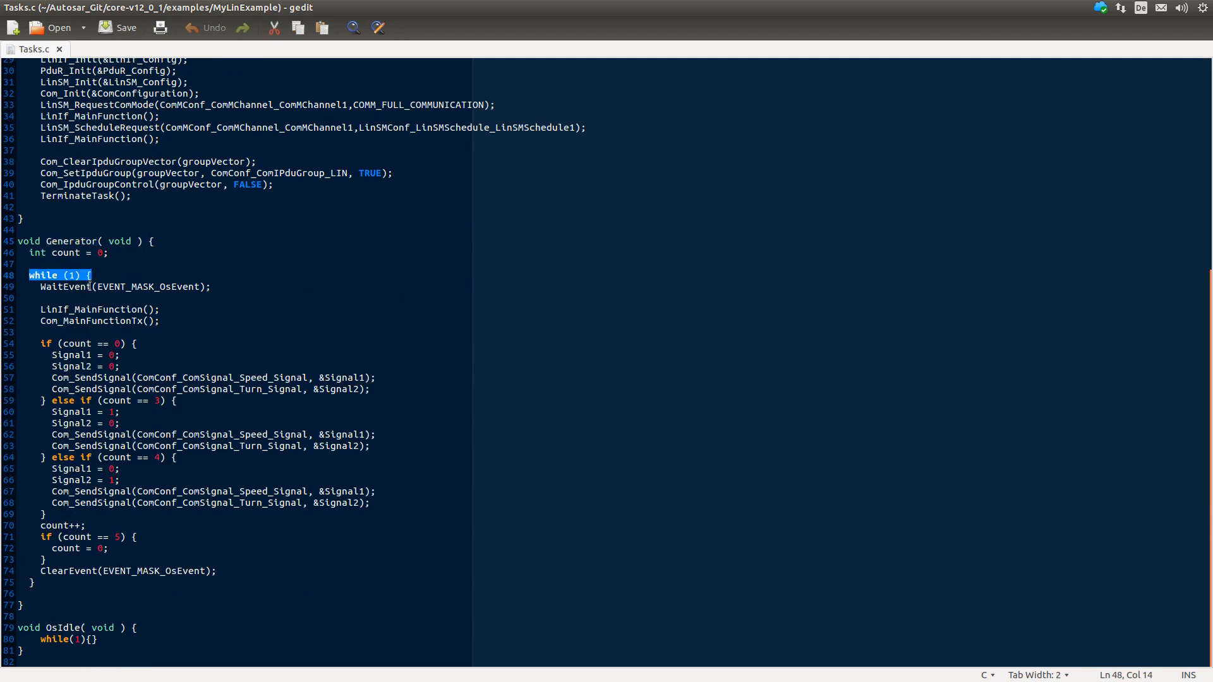
drag(40, 286, 240, 286)
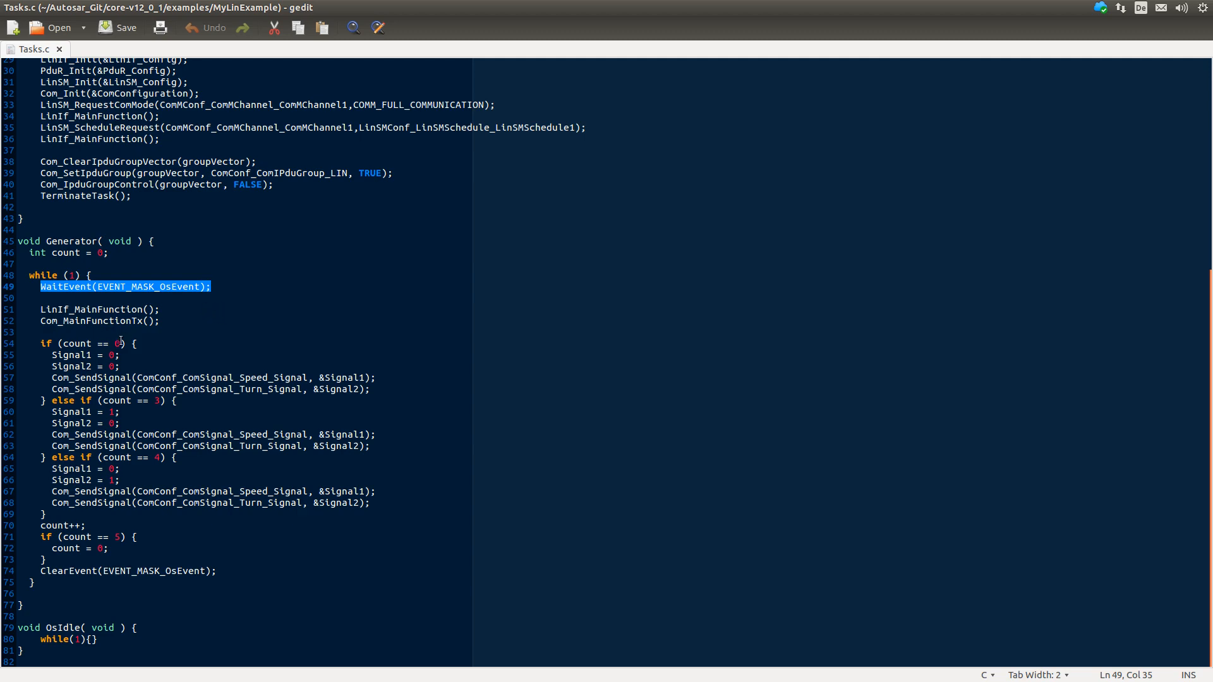
drag(115, 344, 124, 344)
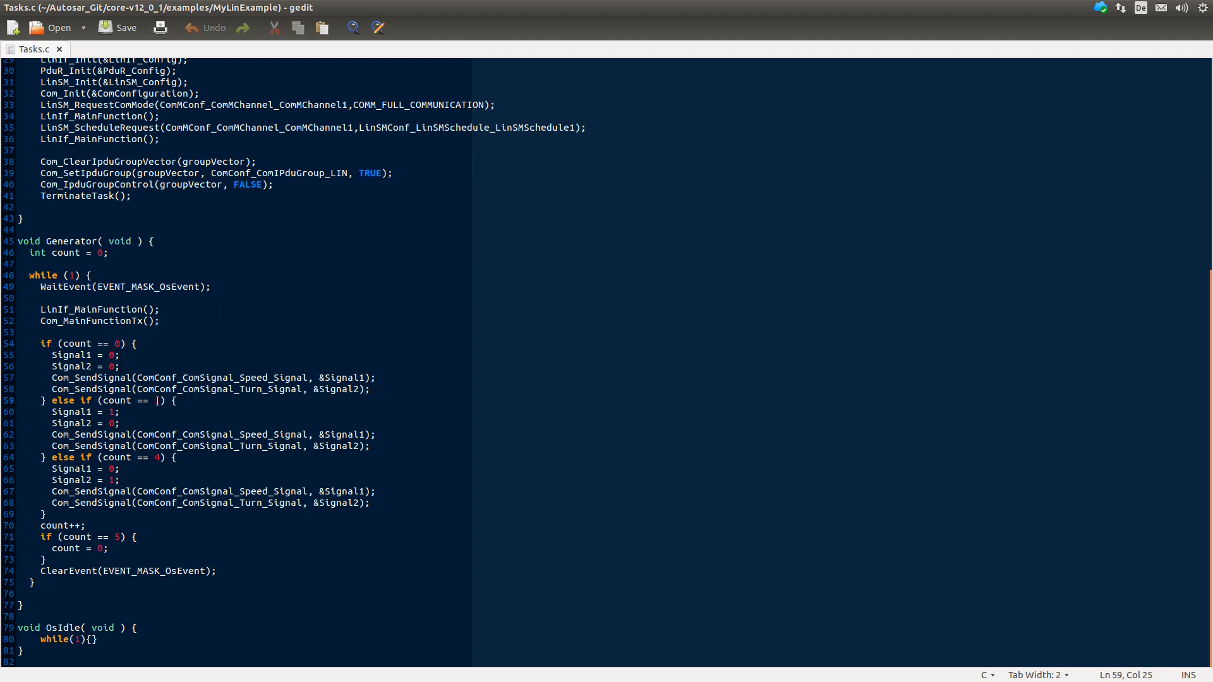
drag(155, 400, 165, 400)
drag(154, 457, 165, 459)
drag(240, 378, 305, 389)
drag(109, 355, 120, 355)
drag(108, 412, 119, 412)
drag(109, 469, 120, 469)
- Switch to Auto Design Studio, maximize its window and open the Lin_Example project from the recently used ARXML files
key(alt+Tab)
key(alt+Tab)
key(alt+Tab)
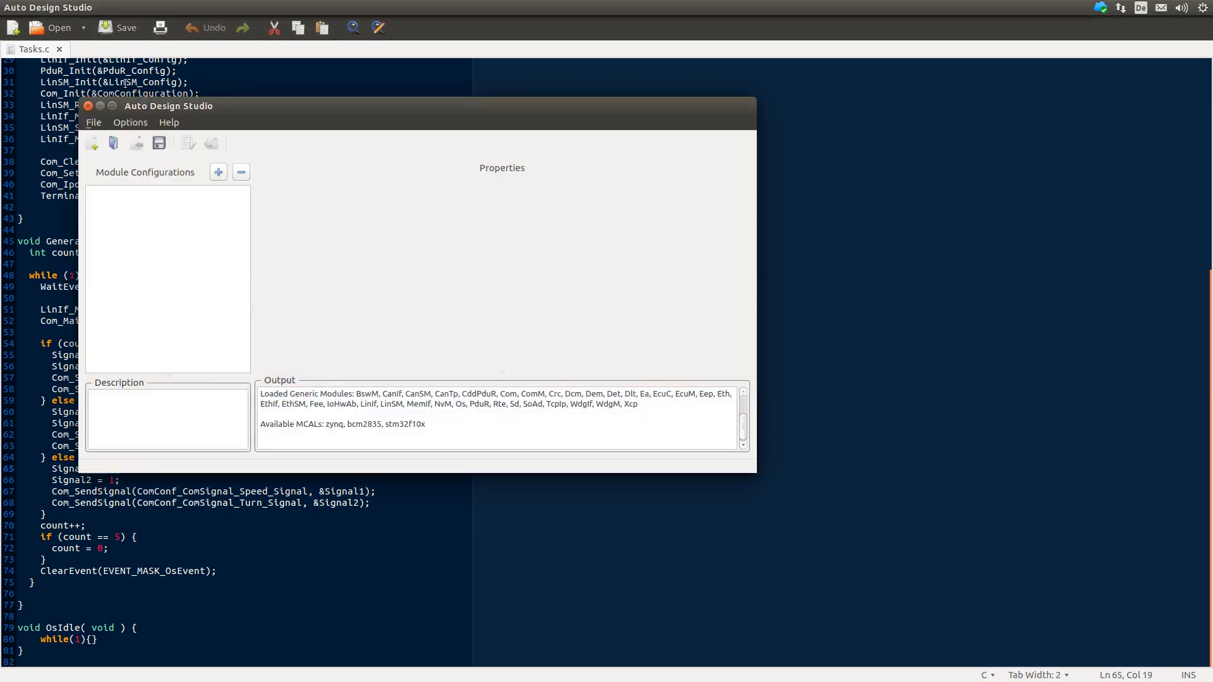
double_click(180, 105)
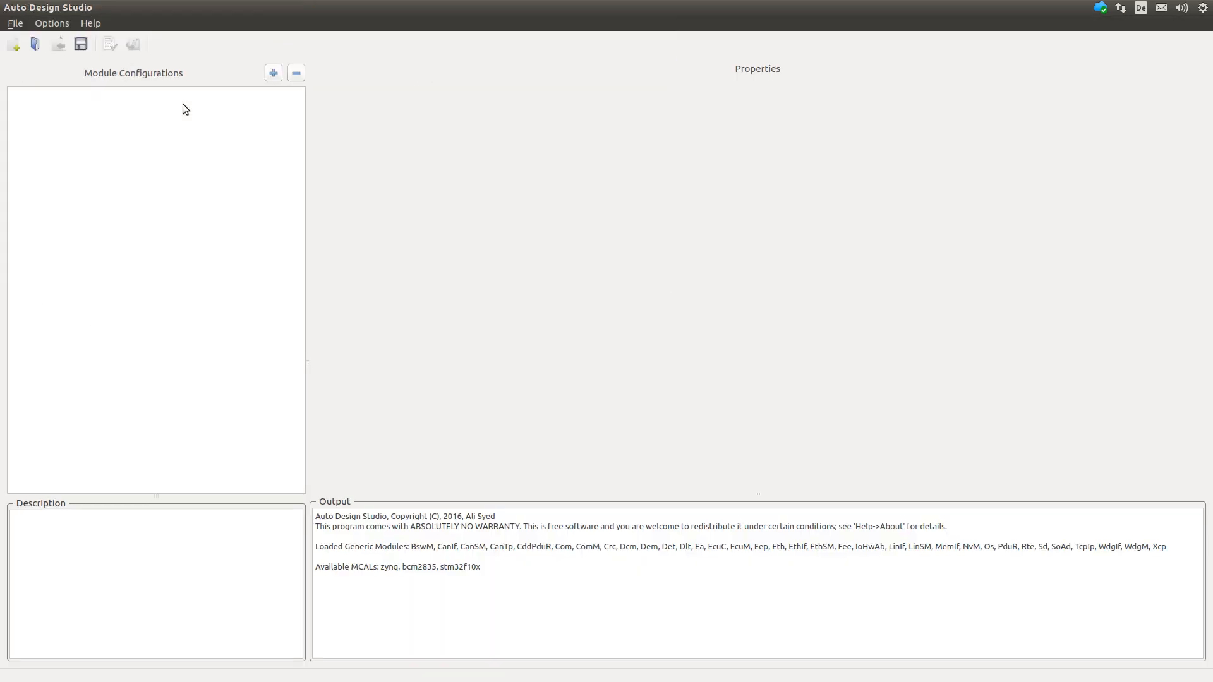
click(36, 44)
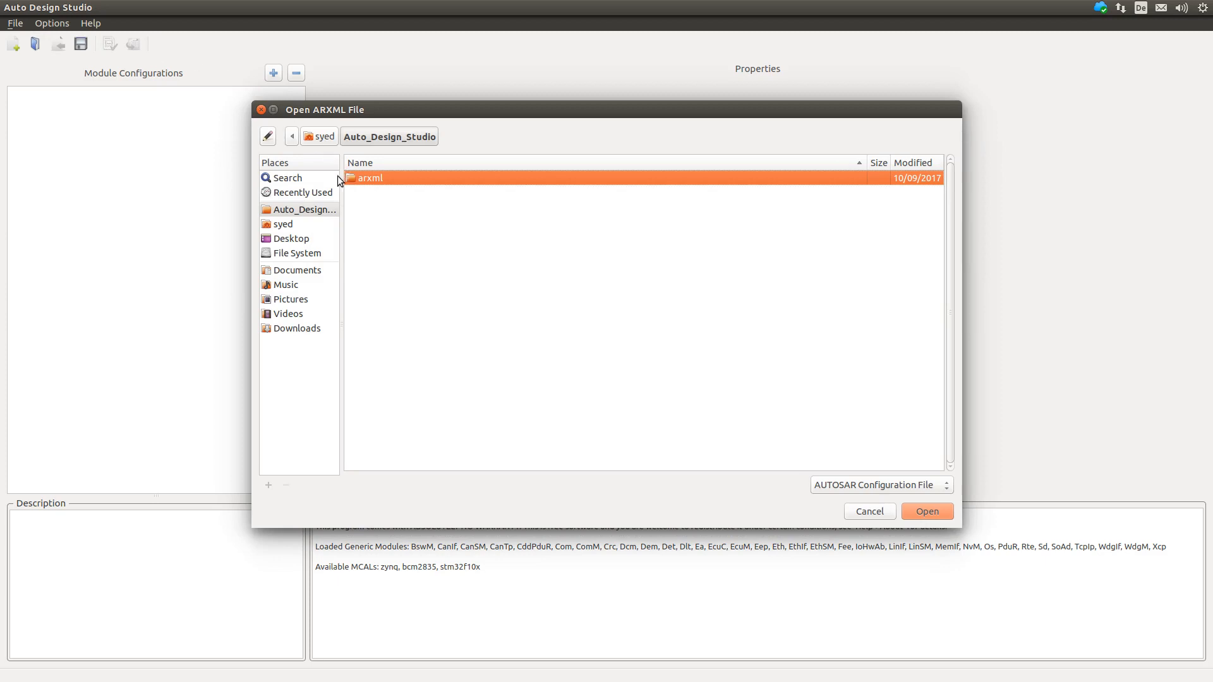
click(302, 192)
double_click(377, 177)
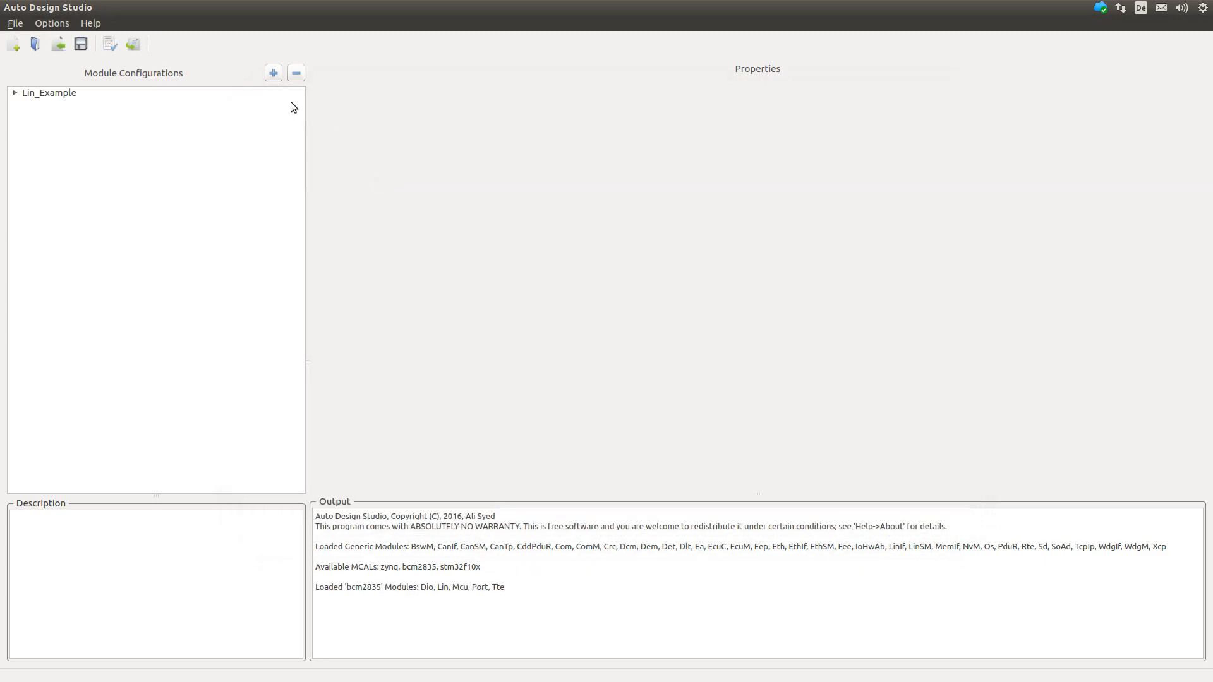
- Inspect MyEcu's MCAL and generator output directory, and the bit sizes of Turn_Signal and Speed_Signal in the Com module
click(145, 104)
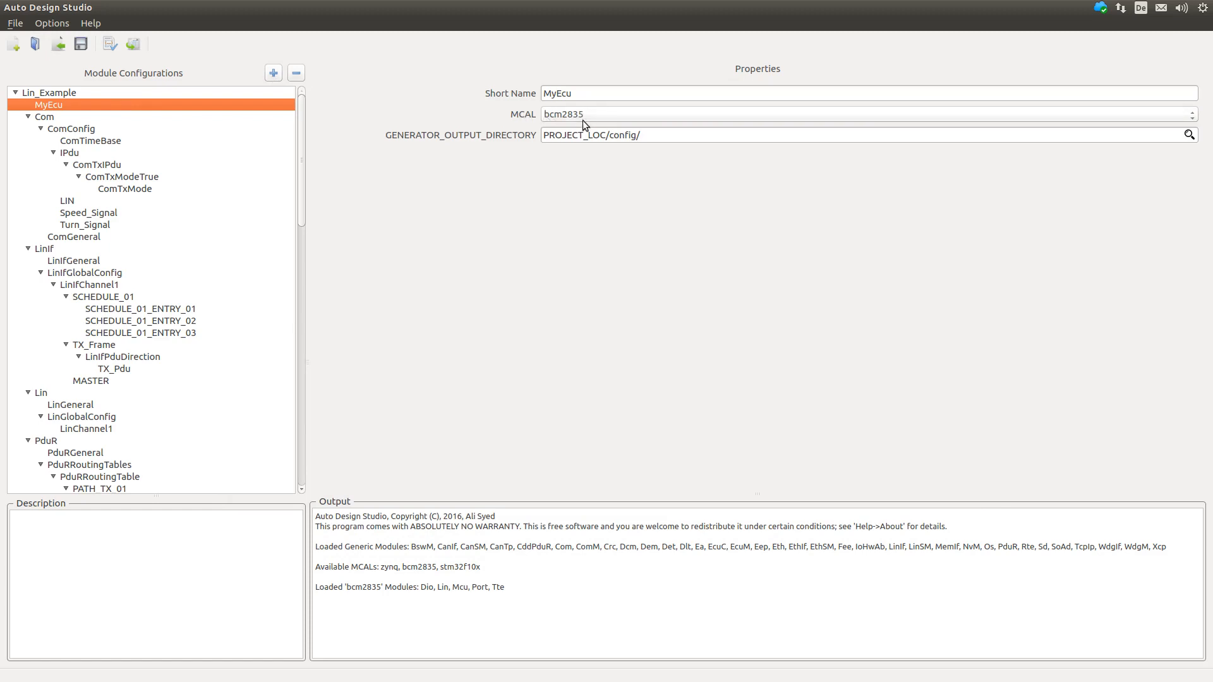
drag(609, 136, 637, 136)
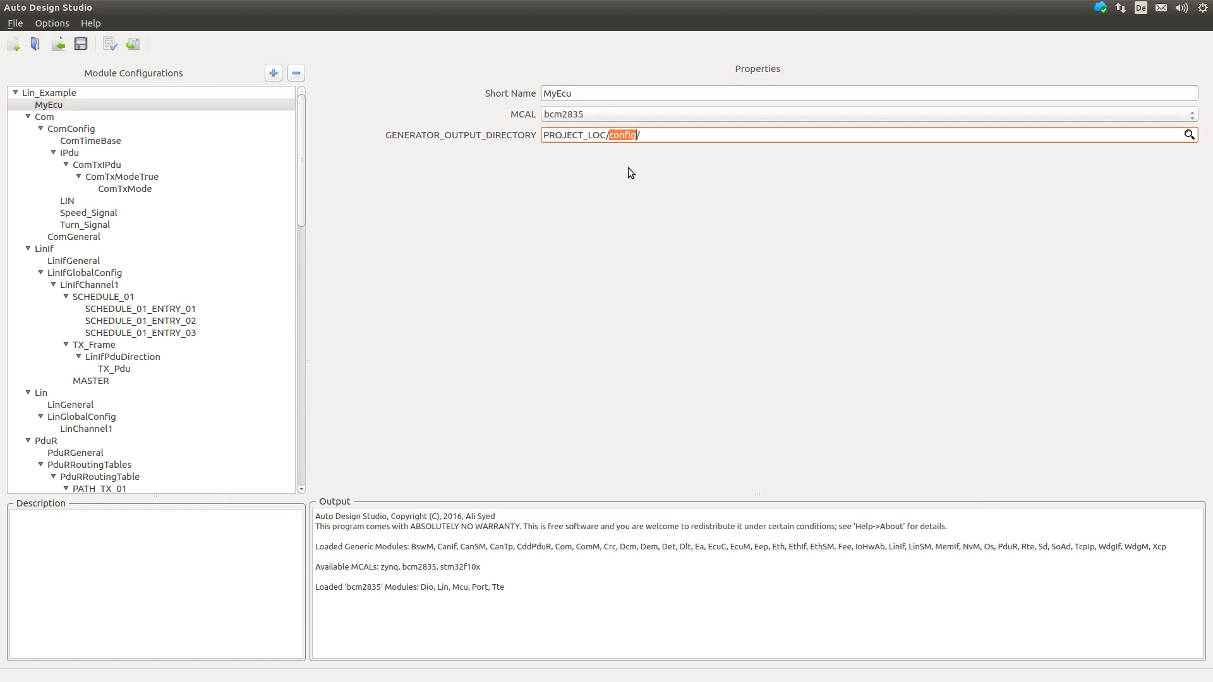
click(129, 120)
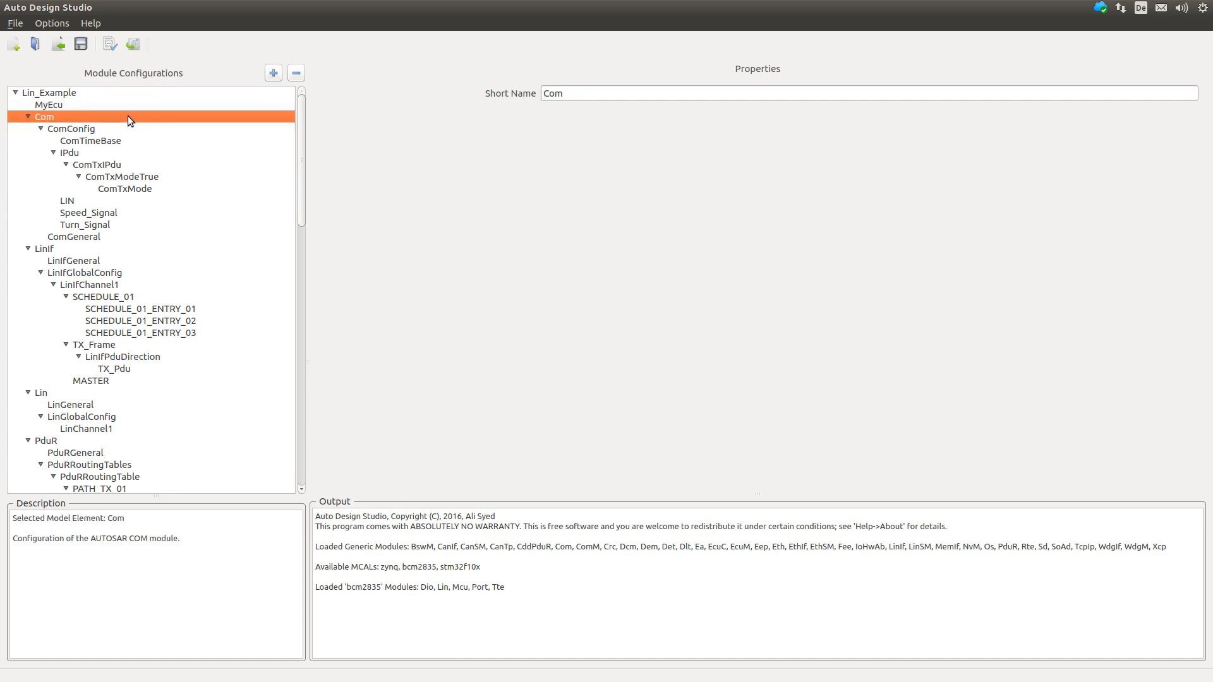
click(103, 213)
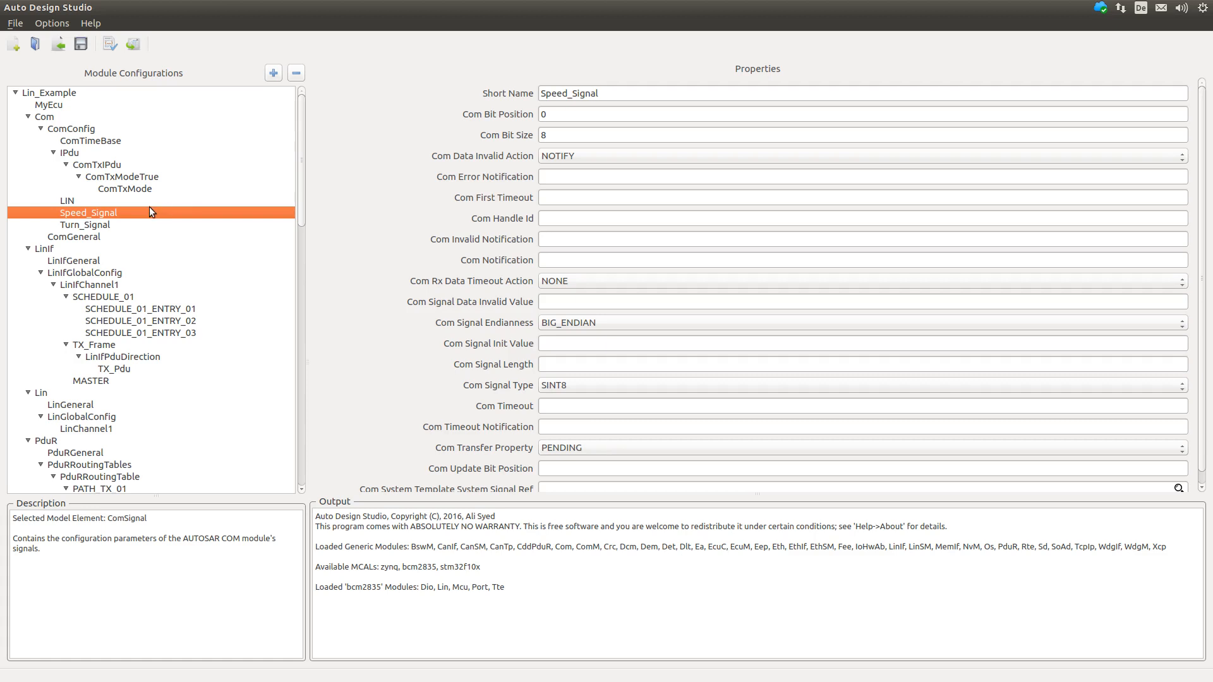
click(132, 225)
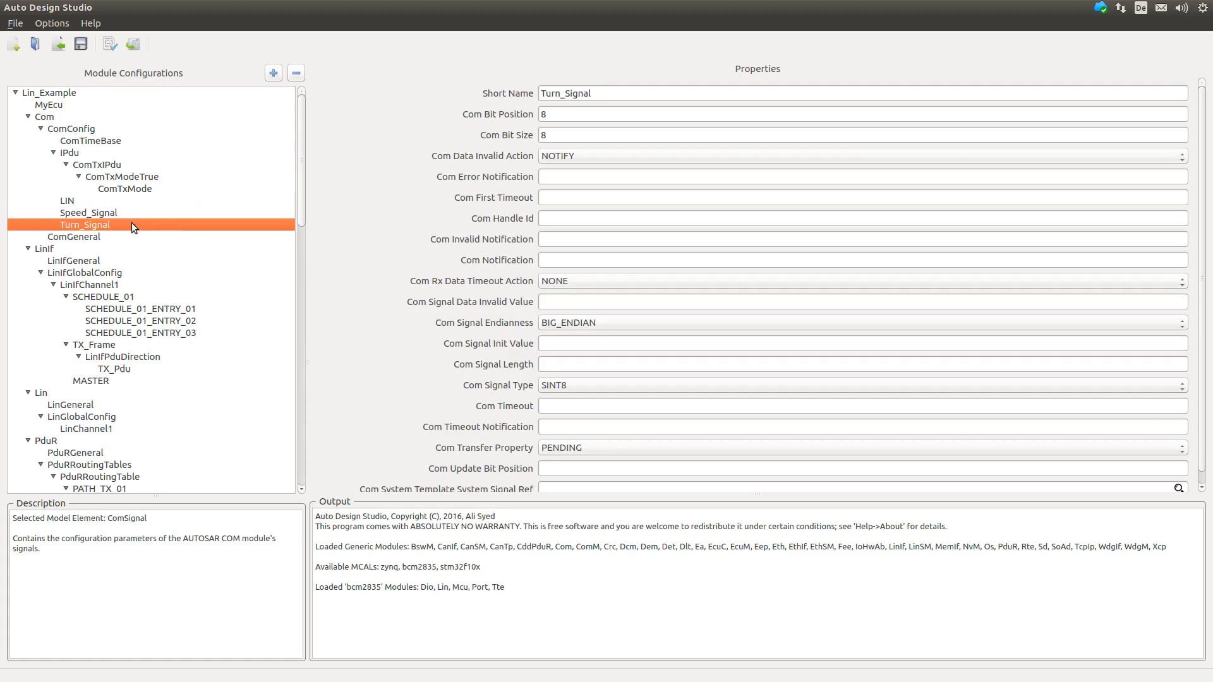
double_click(562, 135)
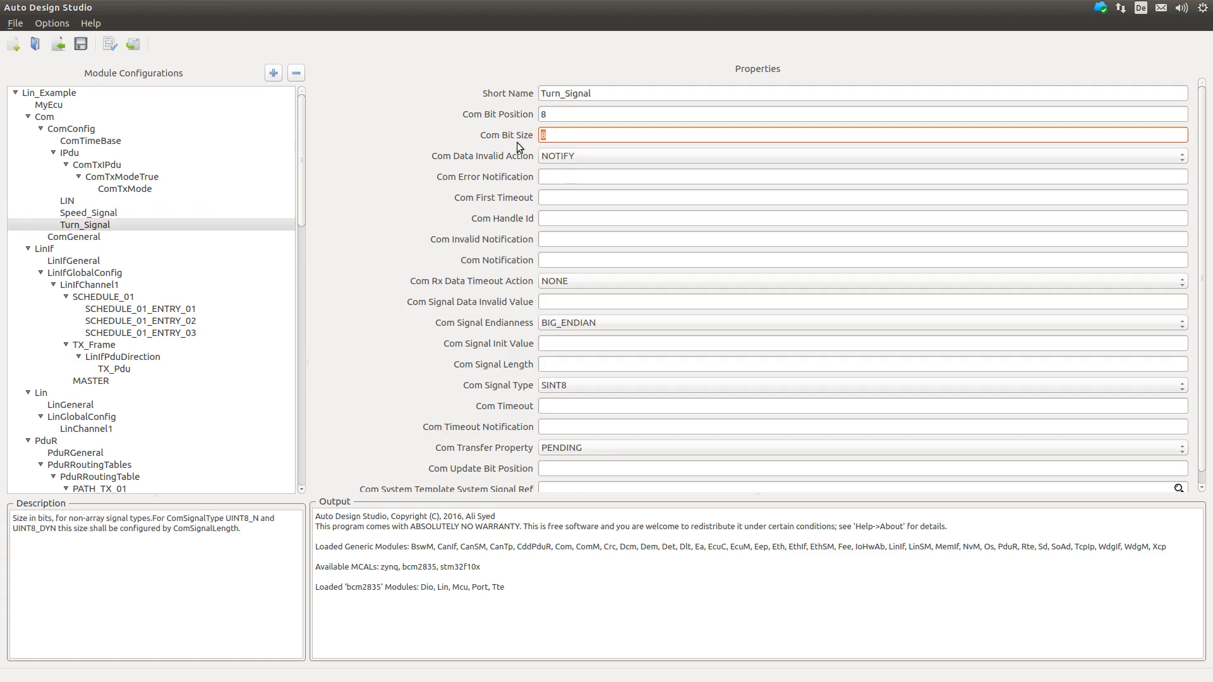
click(202, 213)
double_click(562, 135)
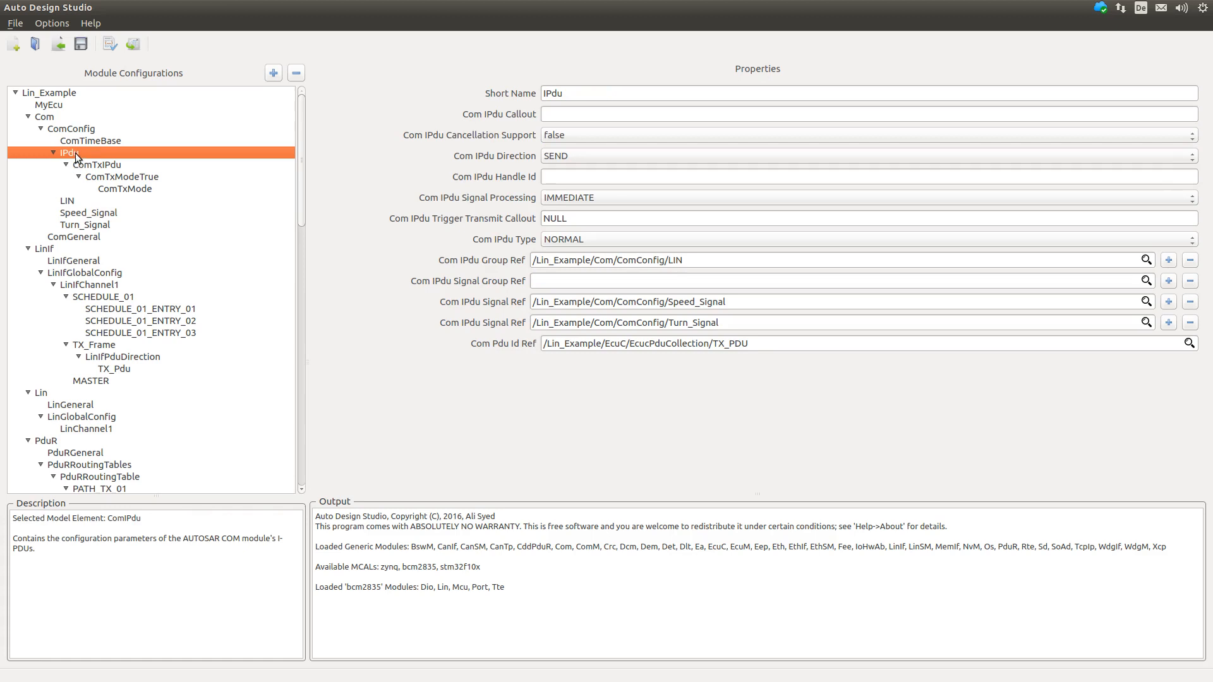
- Inspect the Com IPdu's two signal references, to Speed_Signal and Turn_Signal
click(735, 302)
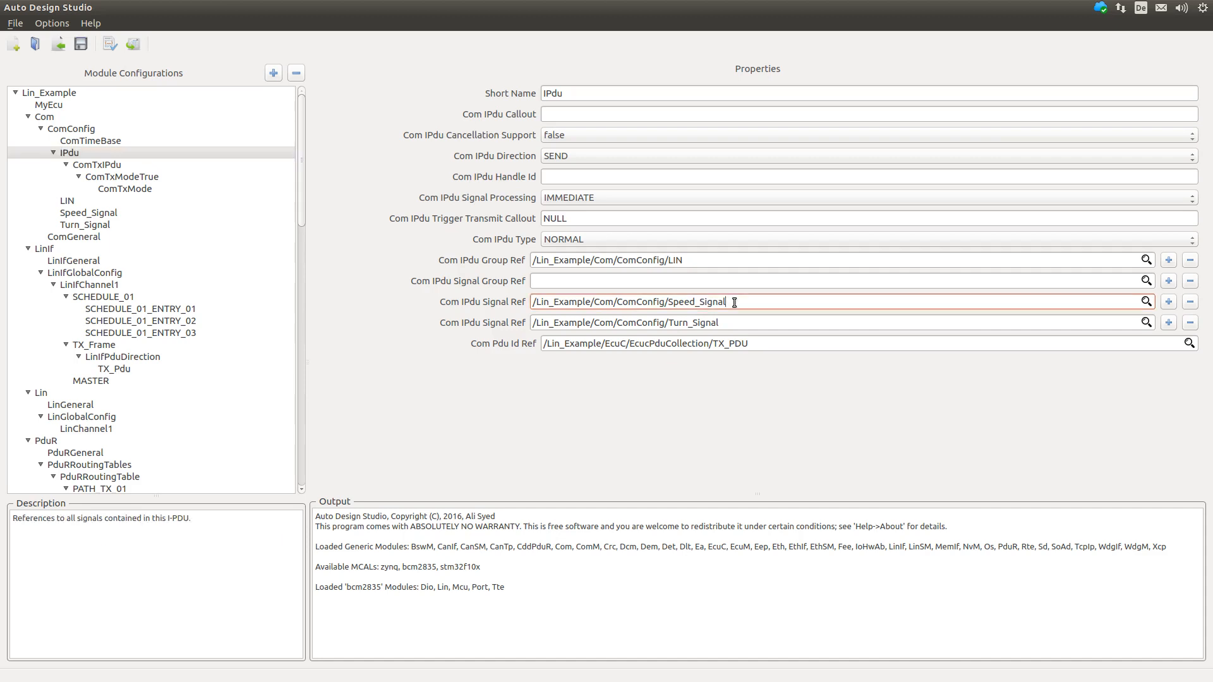
drag(734, 302, 466, 304)
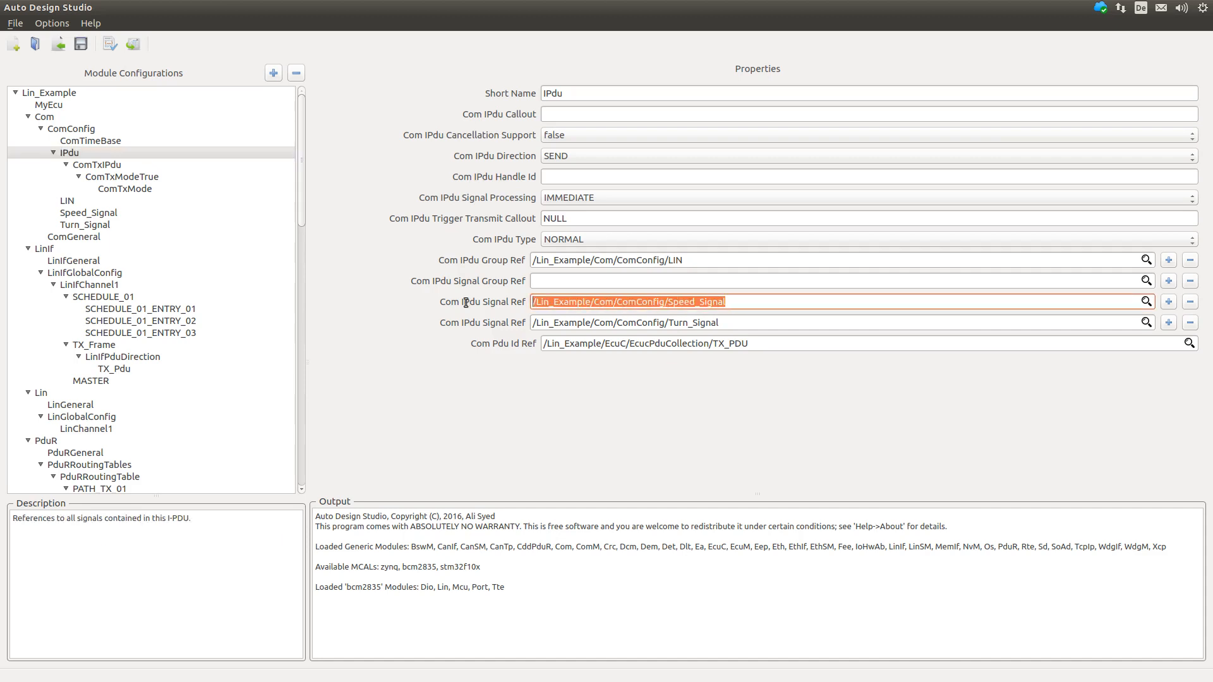
click(731, 323)
drag(731, 322, 522, 323)
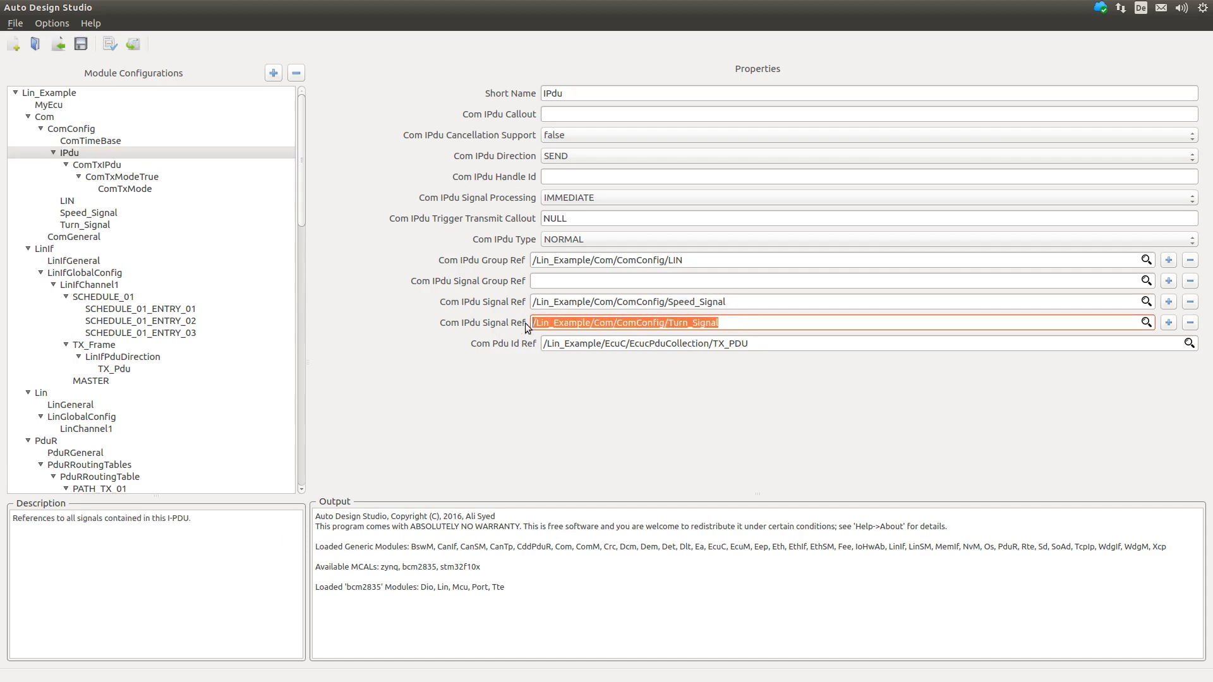
click(521, 321)
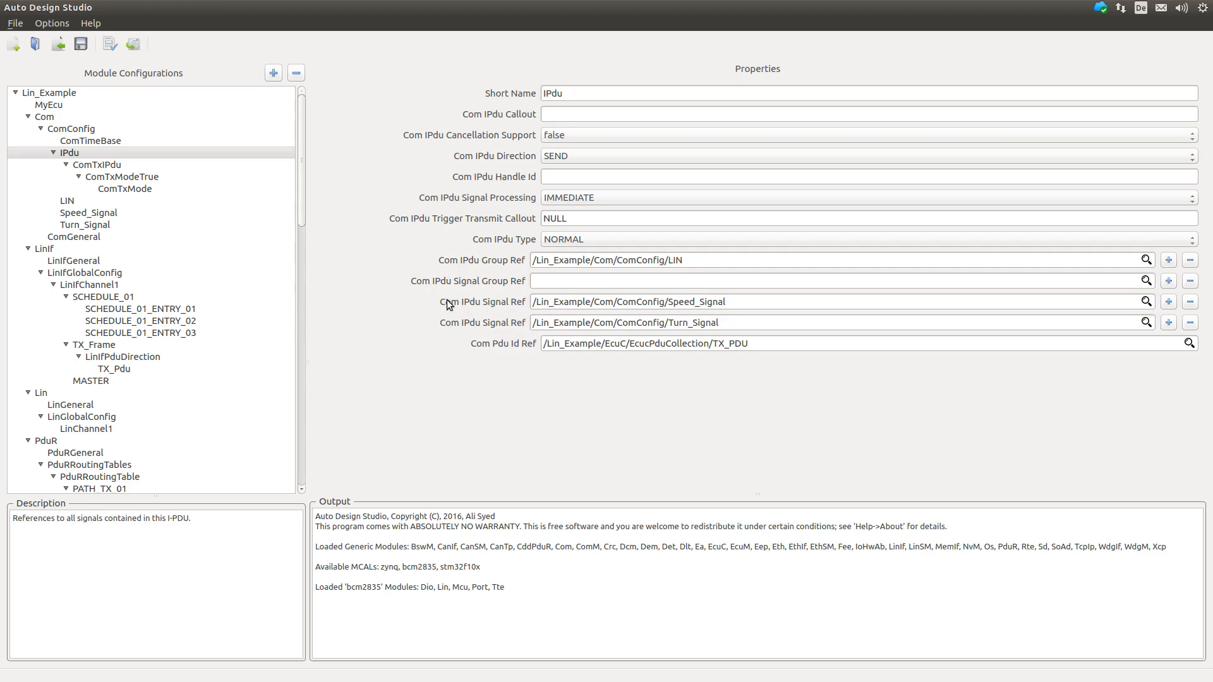
- Inspect the LinIf module's TX_Frame, including its length and Pid
click(114, 246)
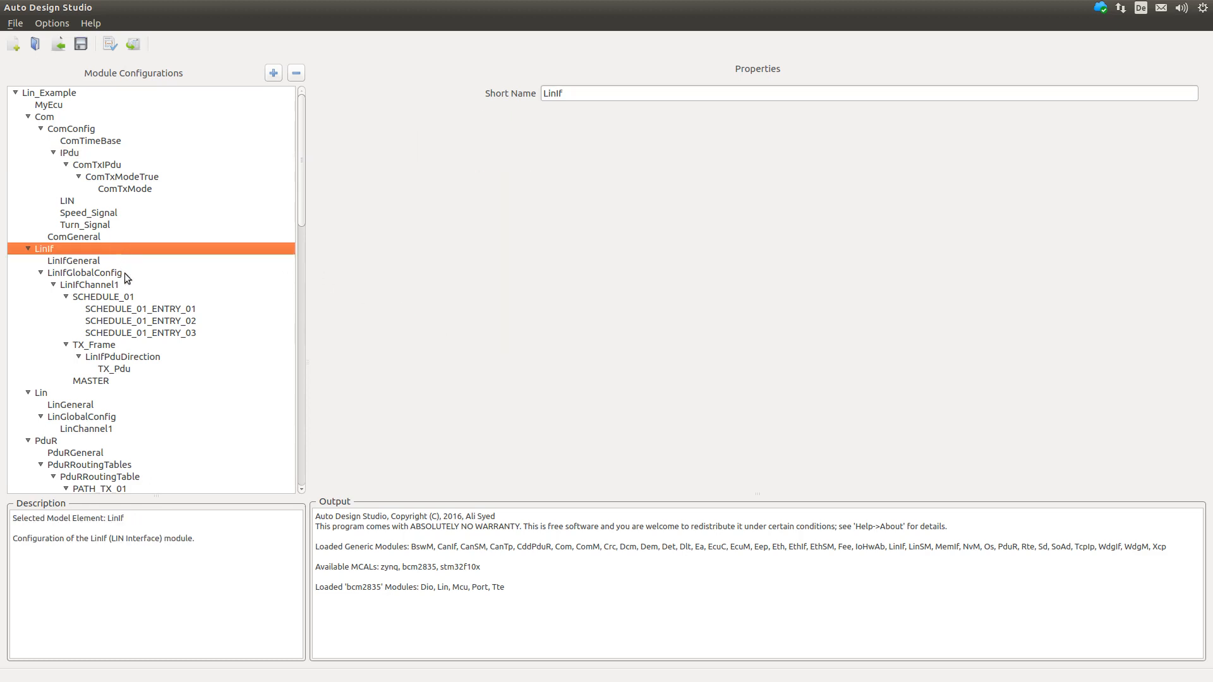
click(127, 345)
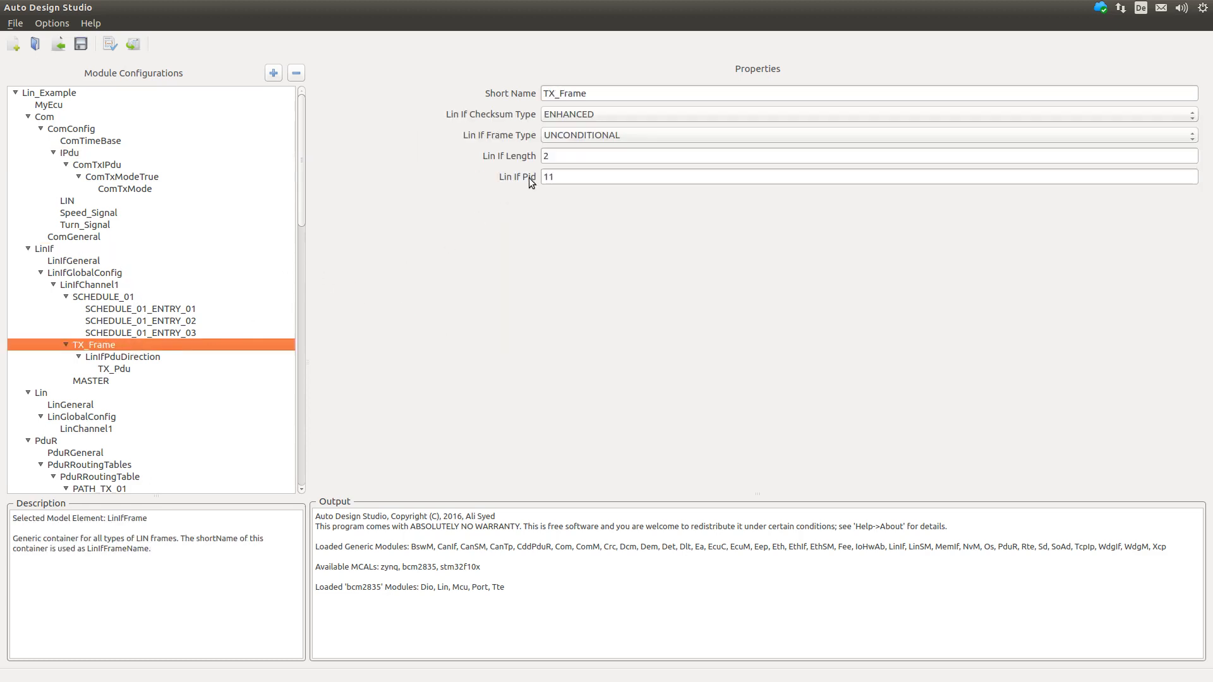
click(564, 156)
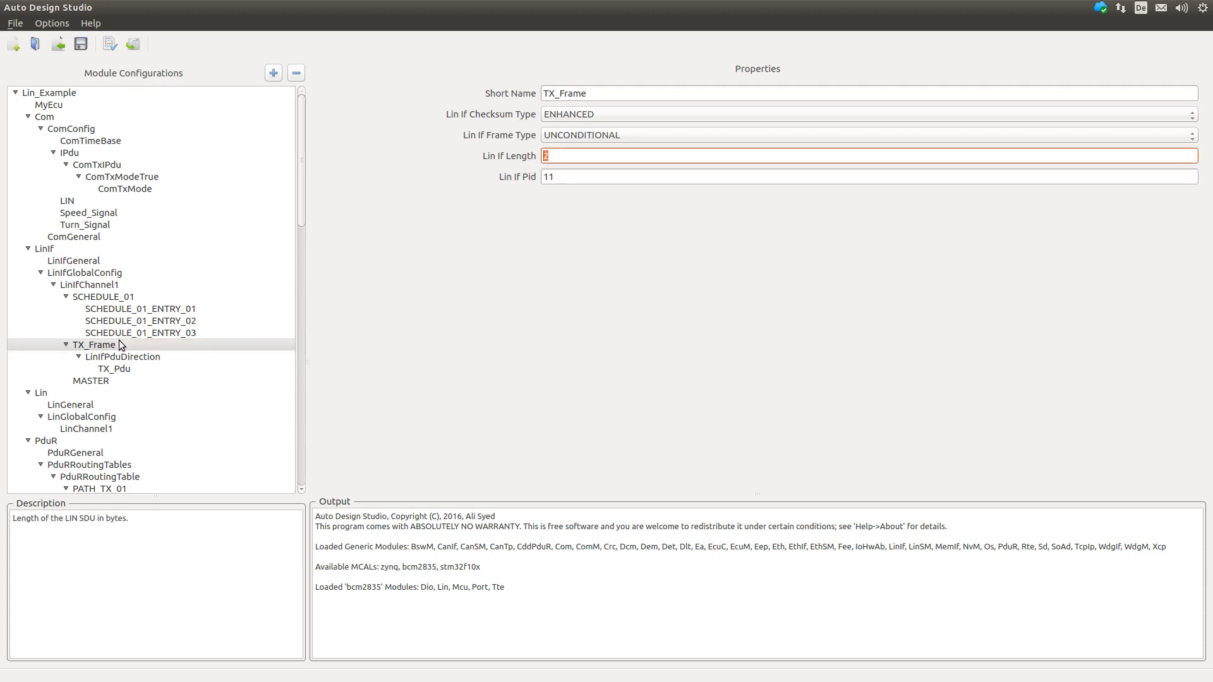
- Inspect the delays of the three SCHEDULE_01 entries and the LinIf MASTER's time base and jitter
click(123, 297)
click(136, 311)
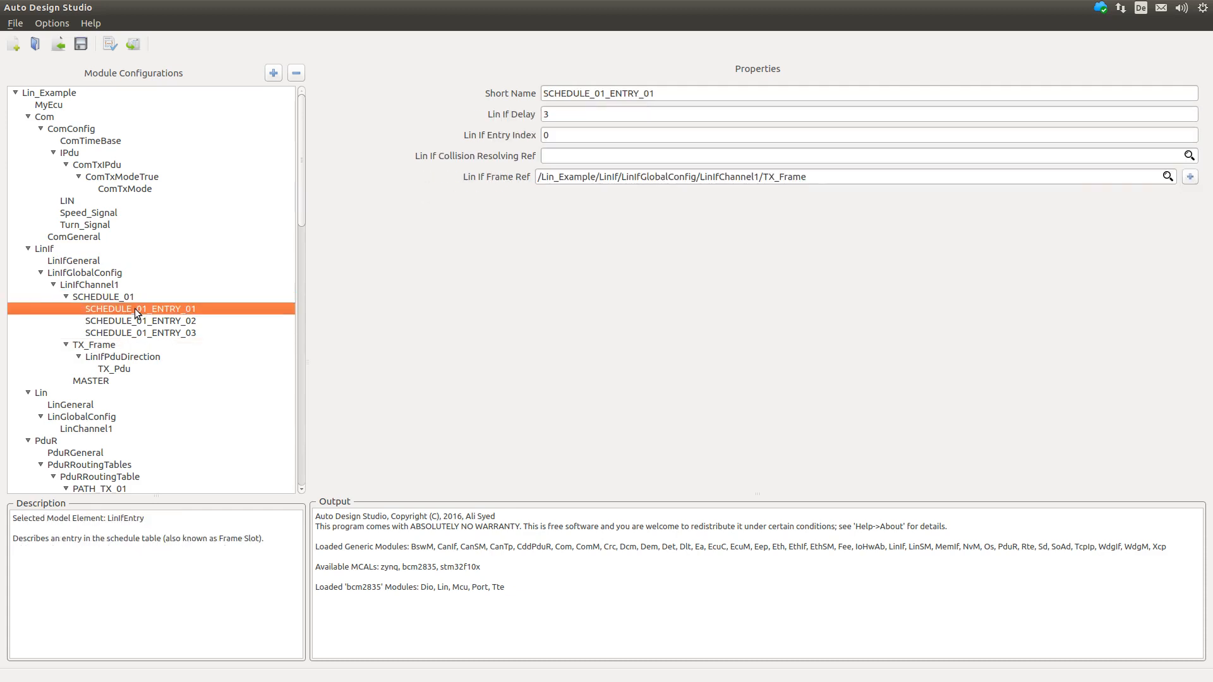
click(564, 113)
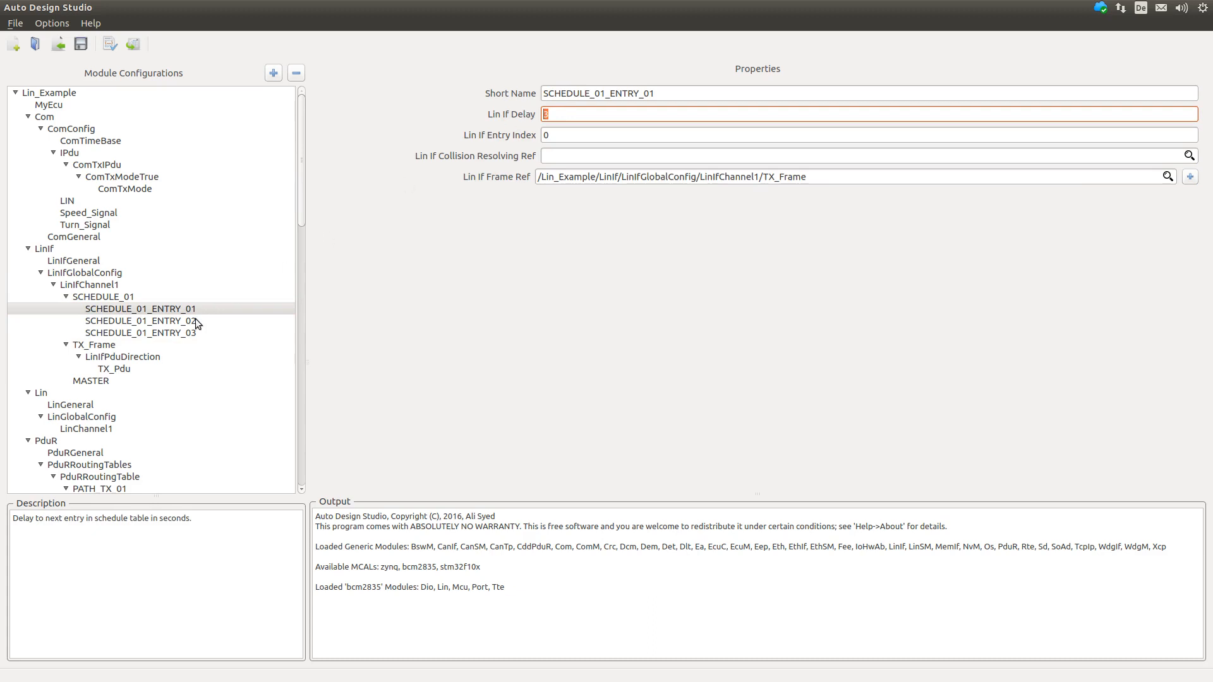
click(195, 318)
click(548, 114)
click(185, 332)
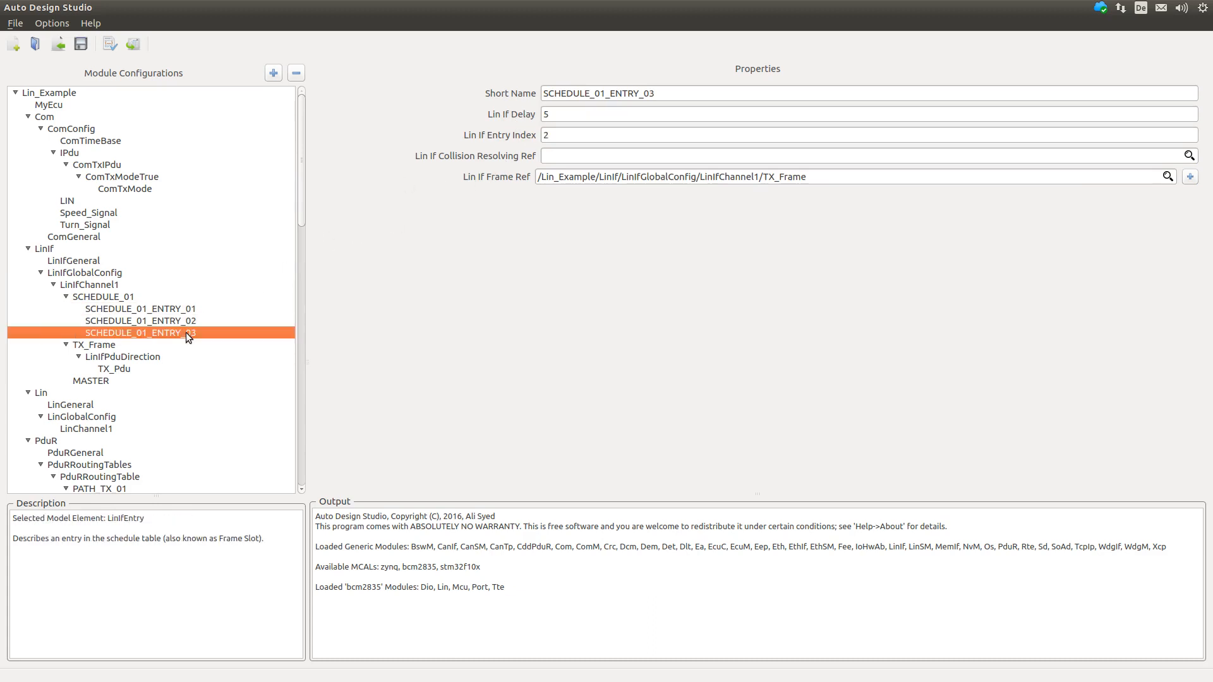
click(109, 381)
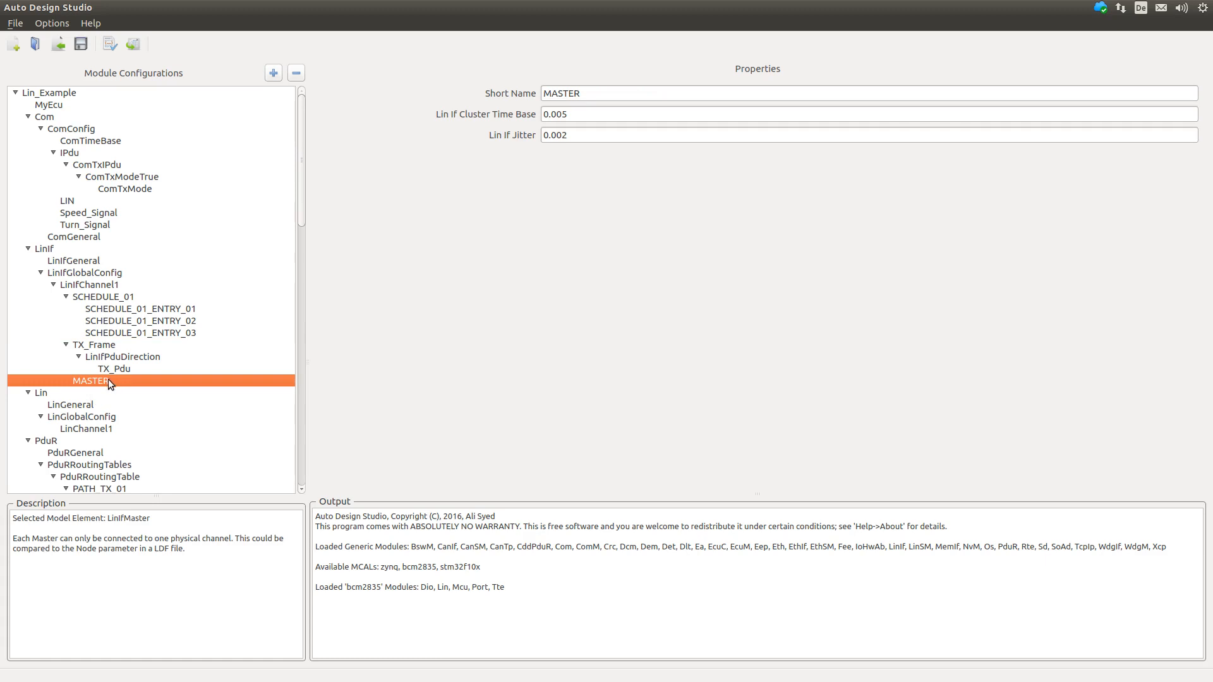
- Inspect the baud rate and channel ID of LinChannel1 in the Lin module
click(95, 393)
scroll(97, 385, down, 2)
click(102, 358)
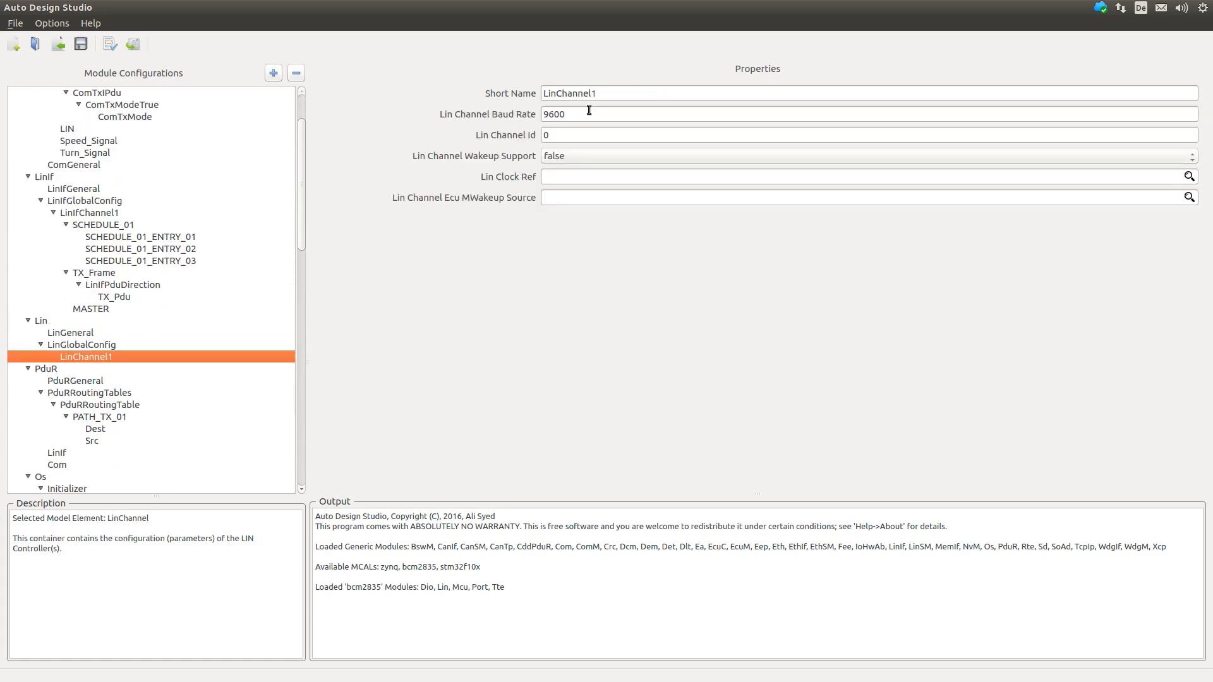
drag(588, 113, 539, 112)
click(563, 134)
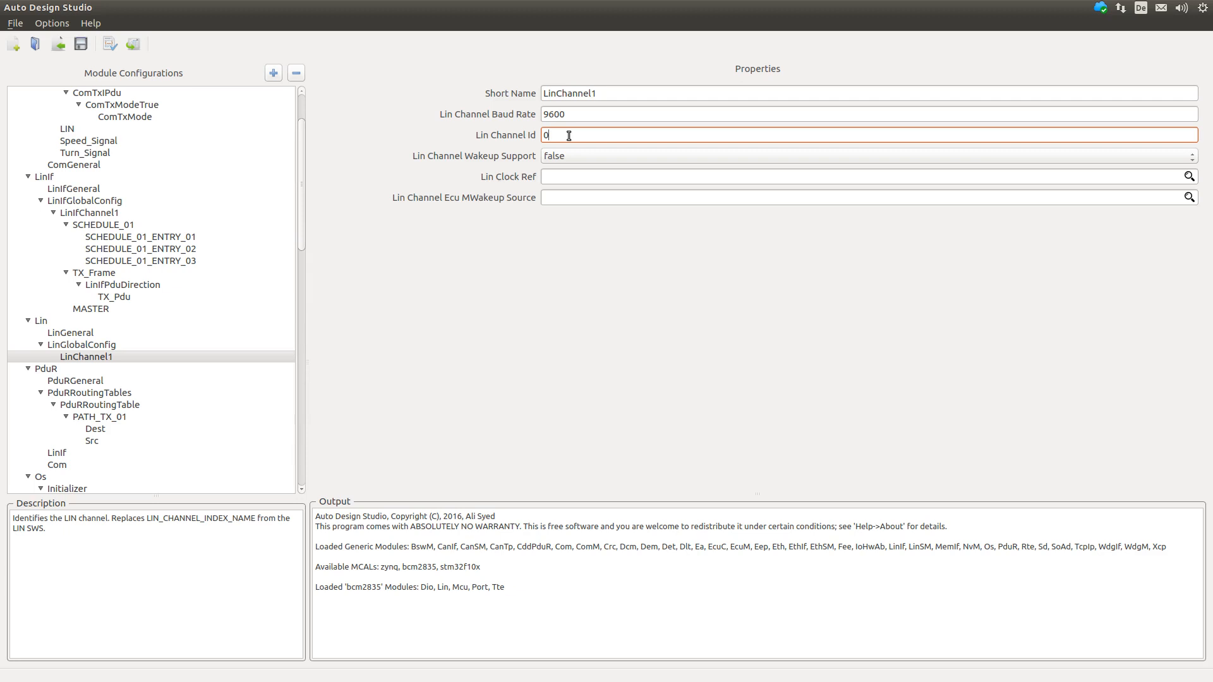
- Inspect the source and destination modules and PDU references of PATH_TX_01 in the PduR routing table
click(100, 368)
scroll(110, 335, down, 3)
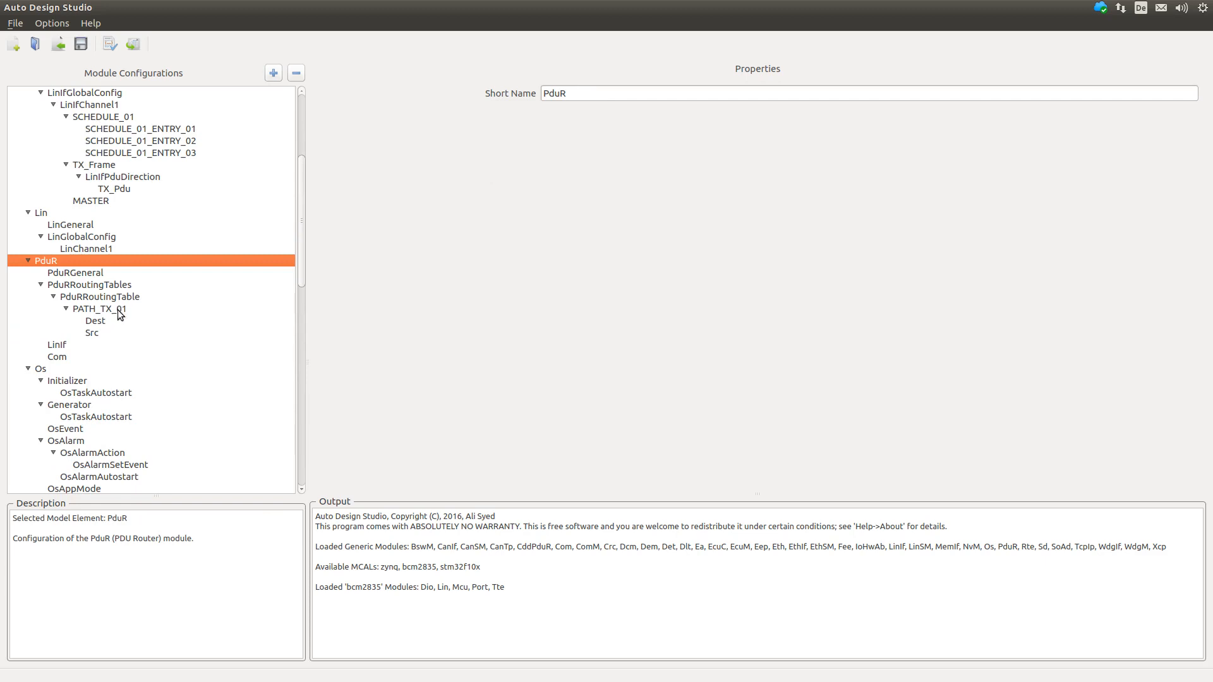
click(120, 312)
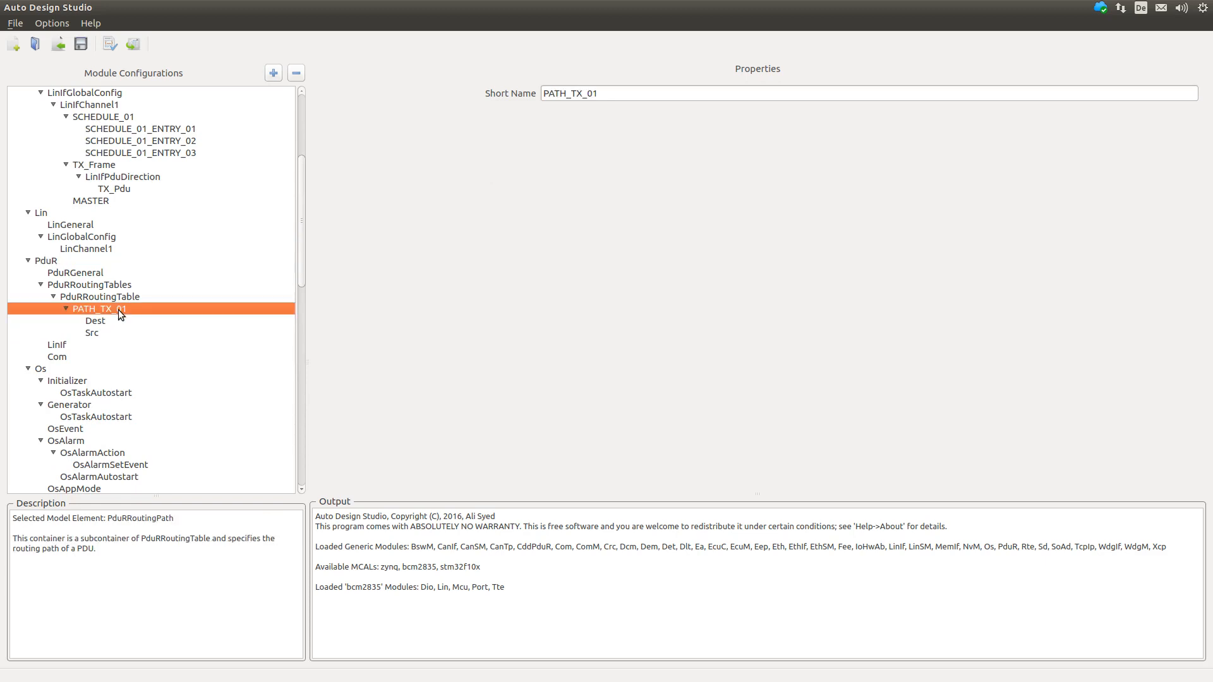
click(108, 335)
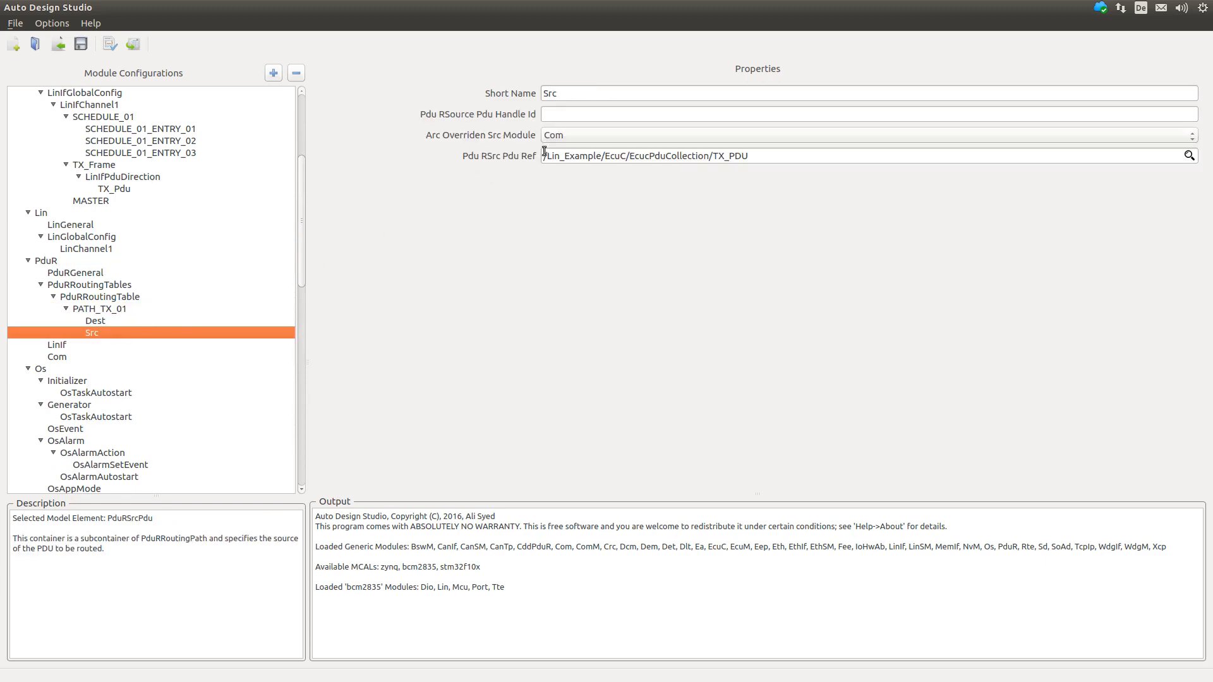
click(160, 320)
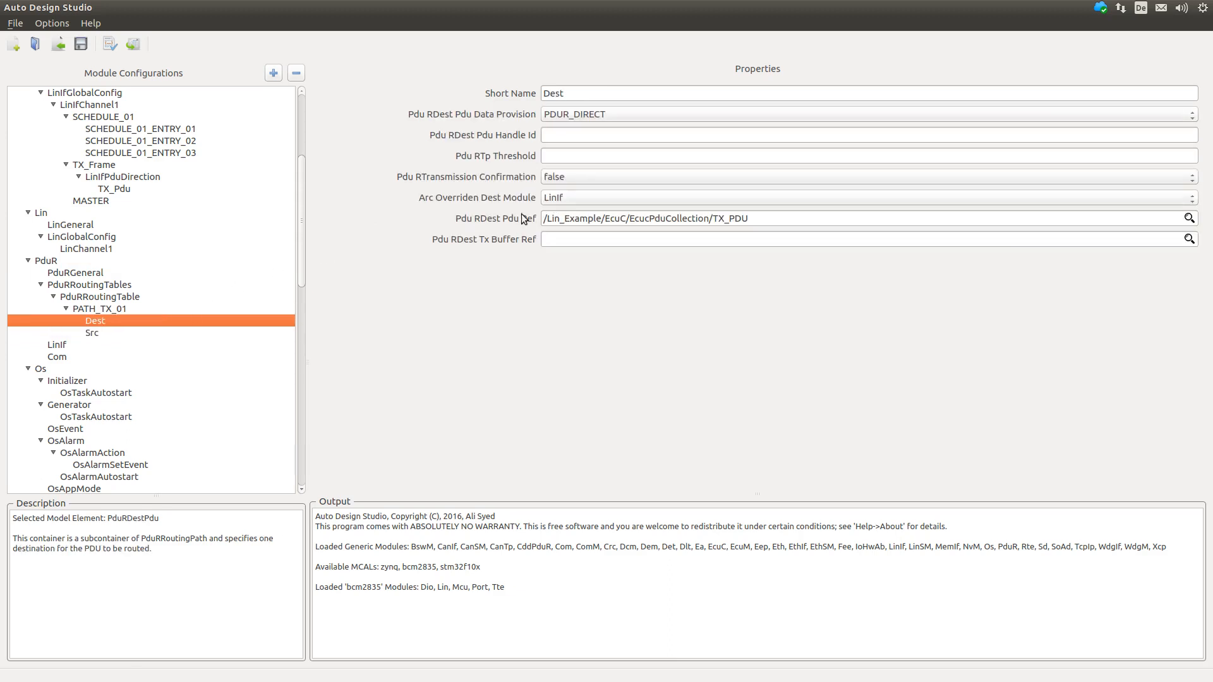
- Inspect the Os module's Initializer and Generator tasks, including the event reference and autostart containers
click(74, 371)
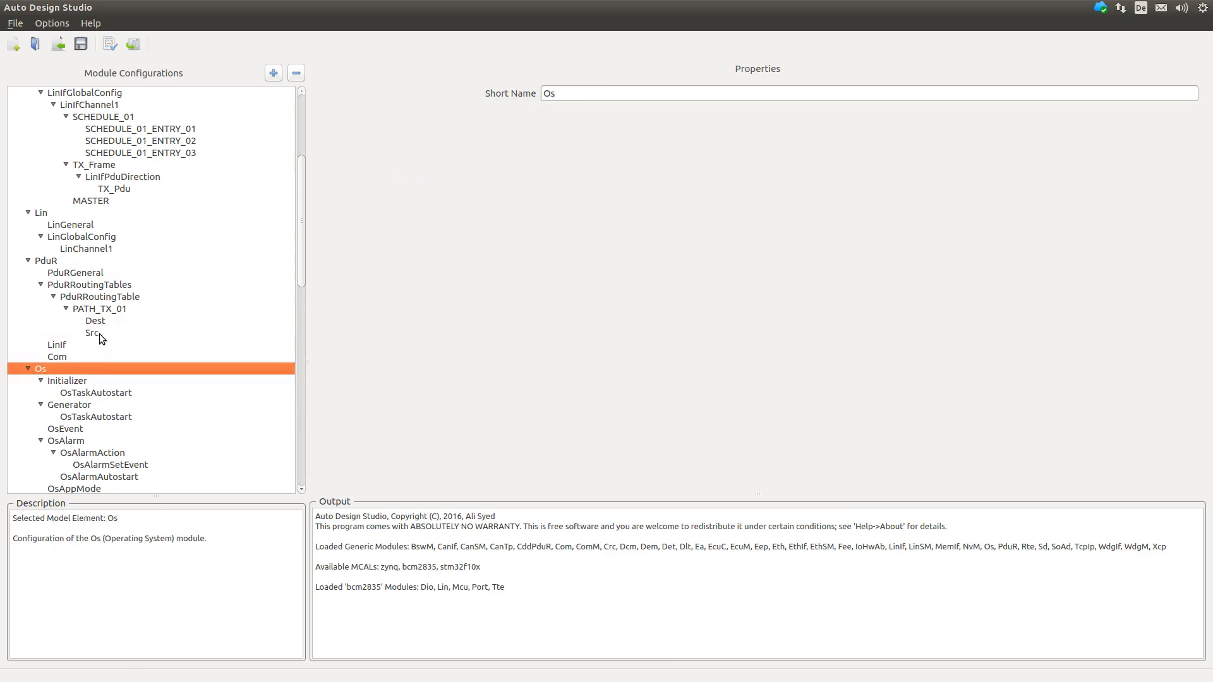
scroll(100, 333, down, 4)
click(101, 236)
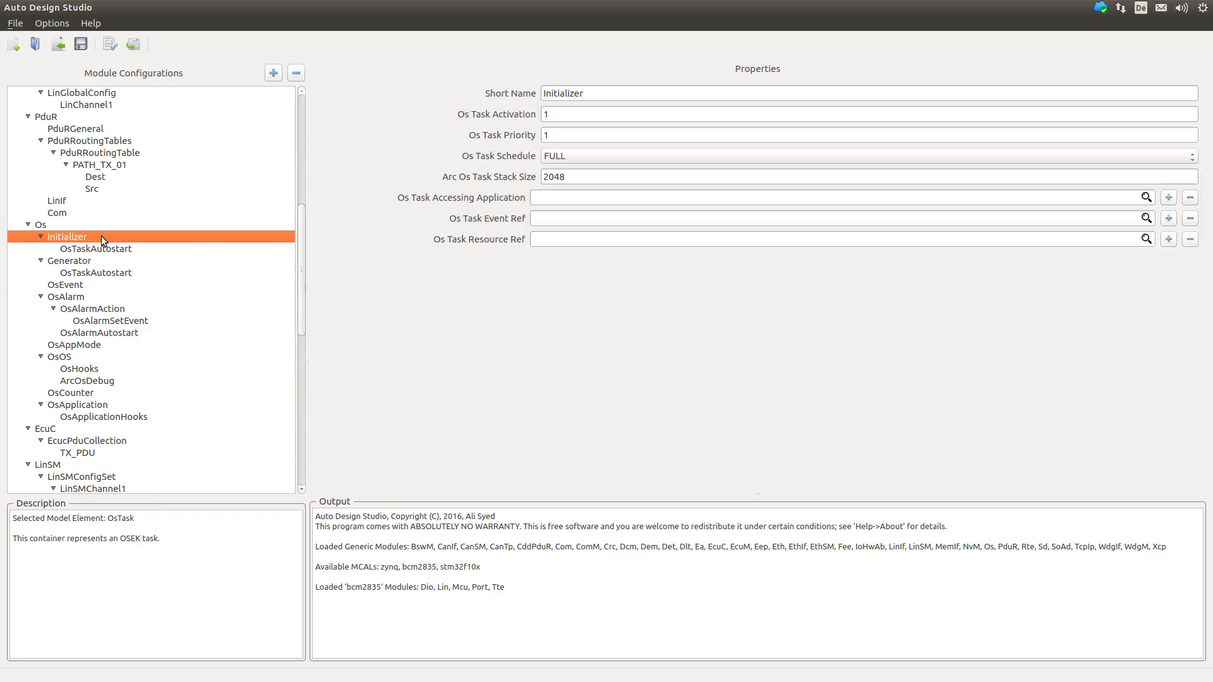
click(91, 260)
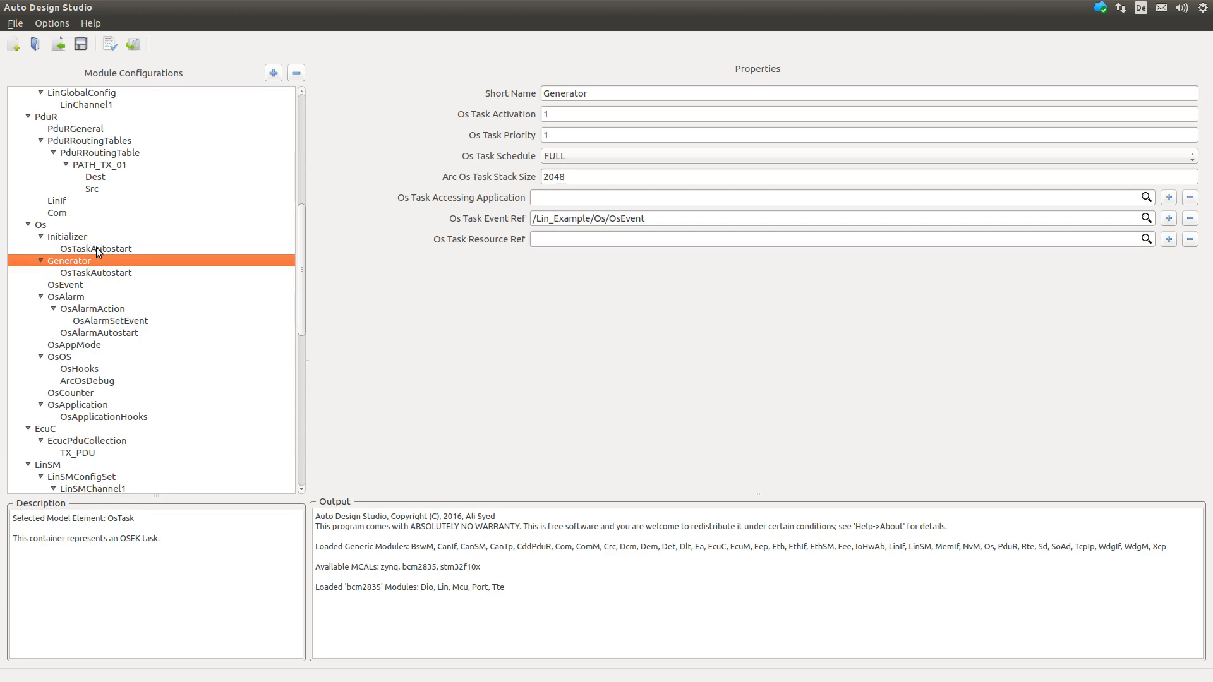
click(96, 249)
click(101, 273)
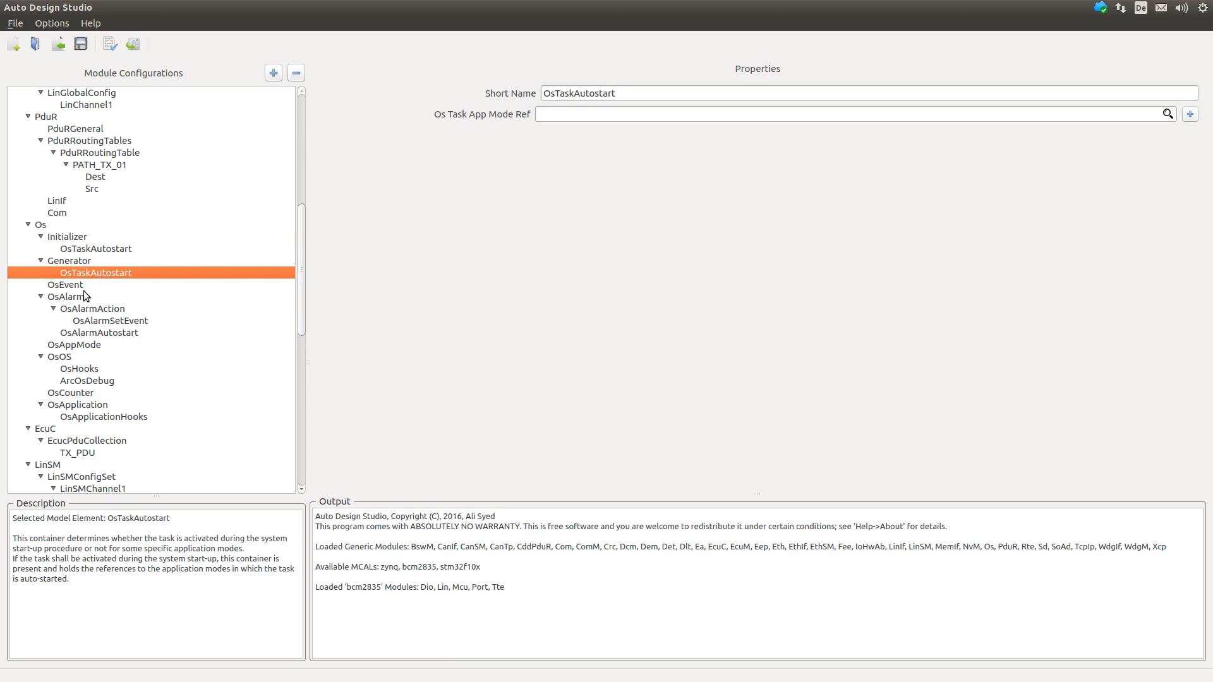
- Inspect OsEvent, OsAlarm's counter reference and the cycle time in OsAlarmAutostart
click(81, 286)
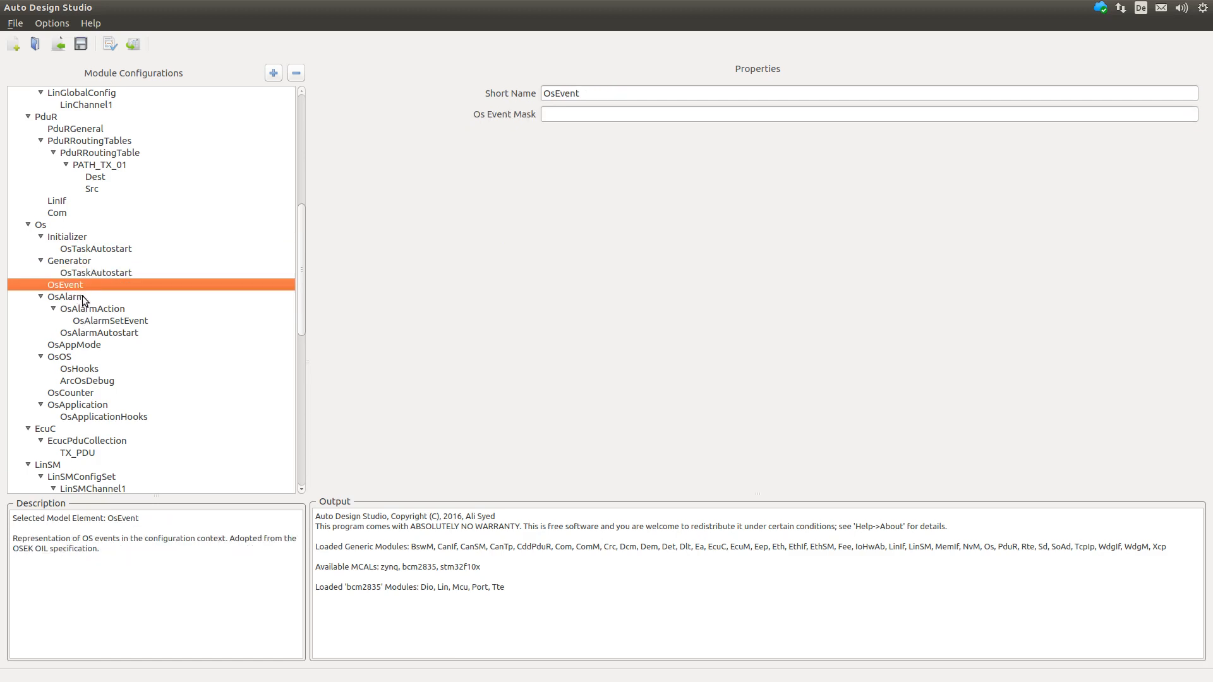
click(82, 298)
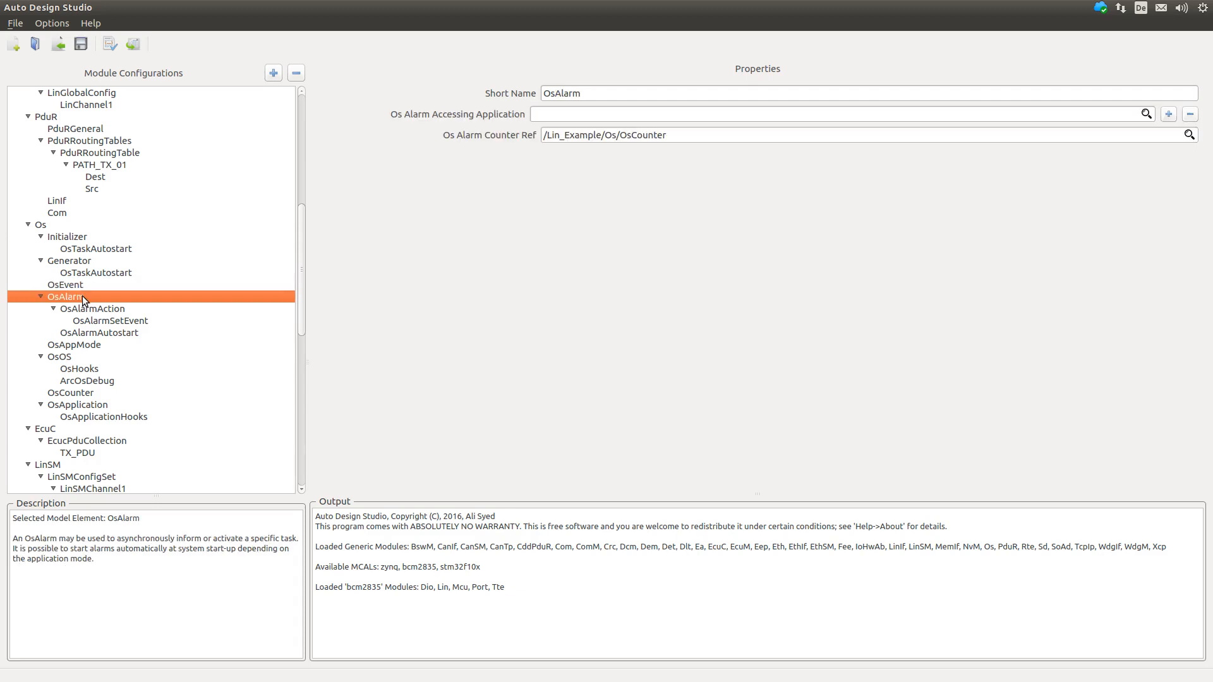
click(100, 333)
click(589, 155)
double_click(589, 154)
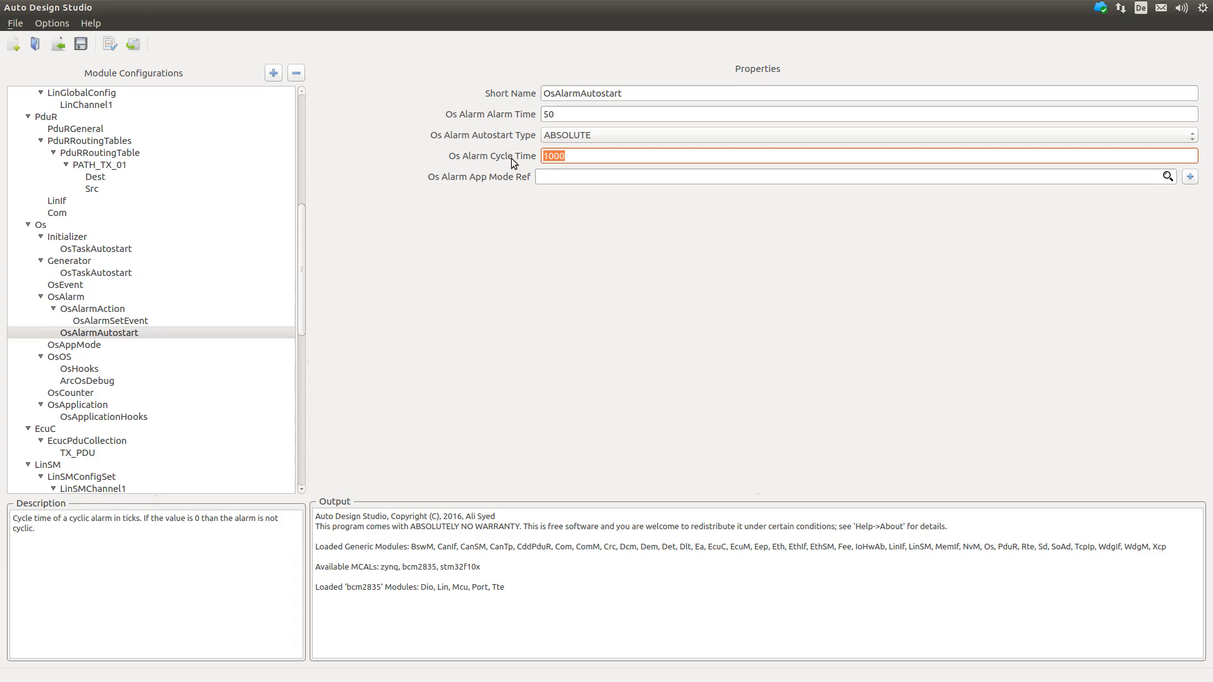
click(573, 157)
- Validate and generate all module configurations, and check the report in the output log
click(134, 45)
click(583, 642)
drag(583, 642, 429, 642)
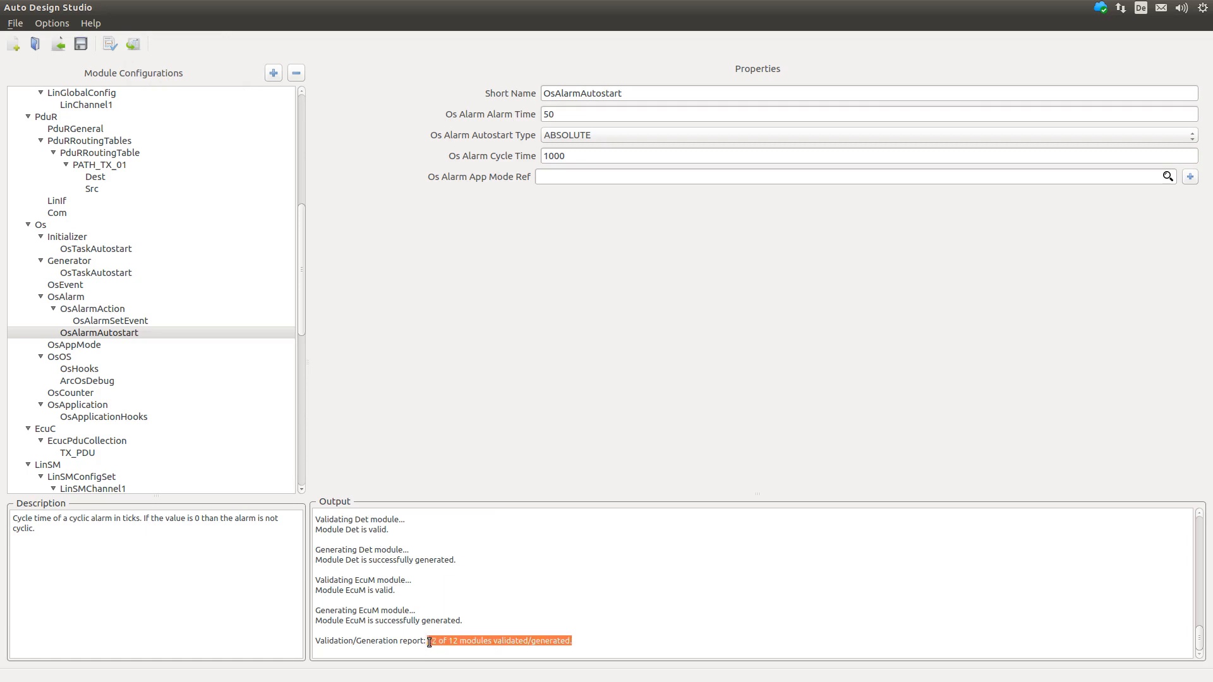
click(616, 641)
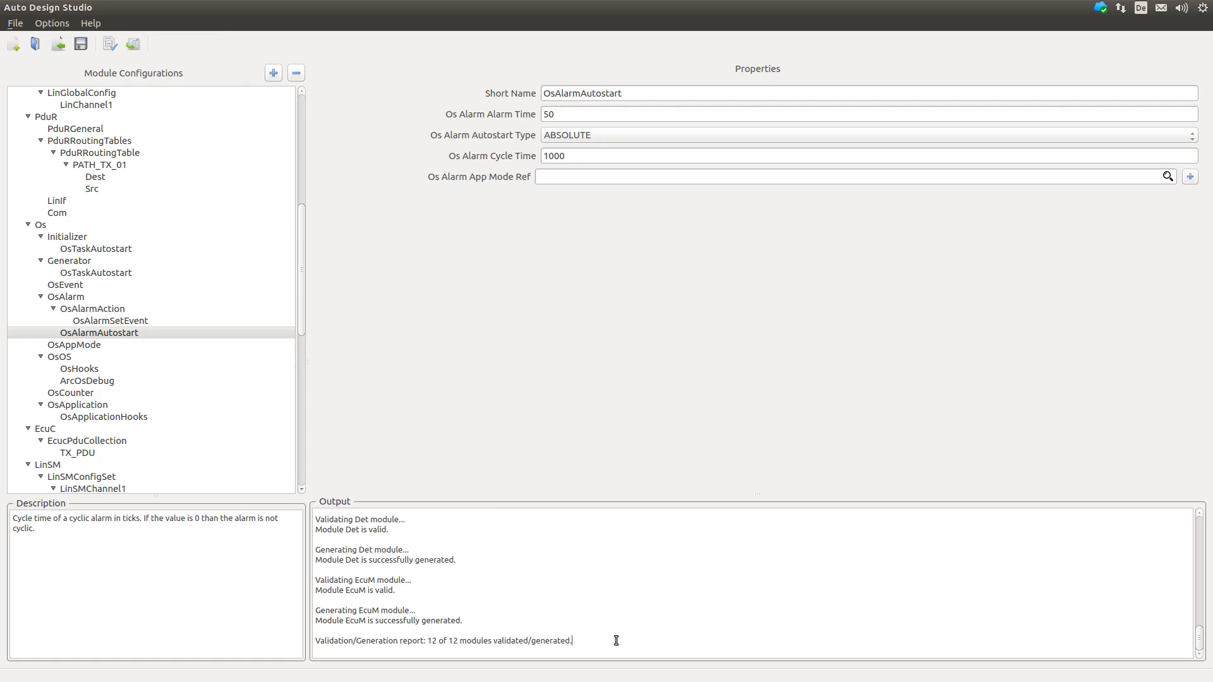
- Switch to the file manager, view the generated files in MyLinExample's config folder and return to MyLinExample
key(alt+Tab)
double_click(169, 82)
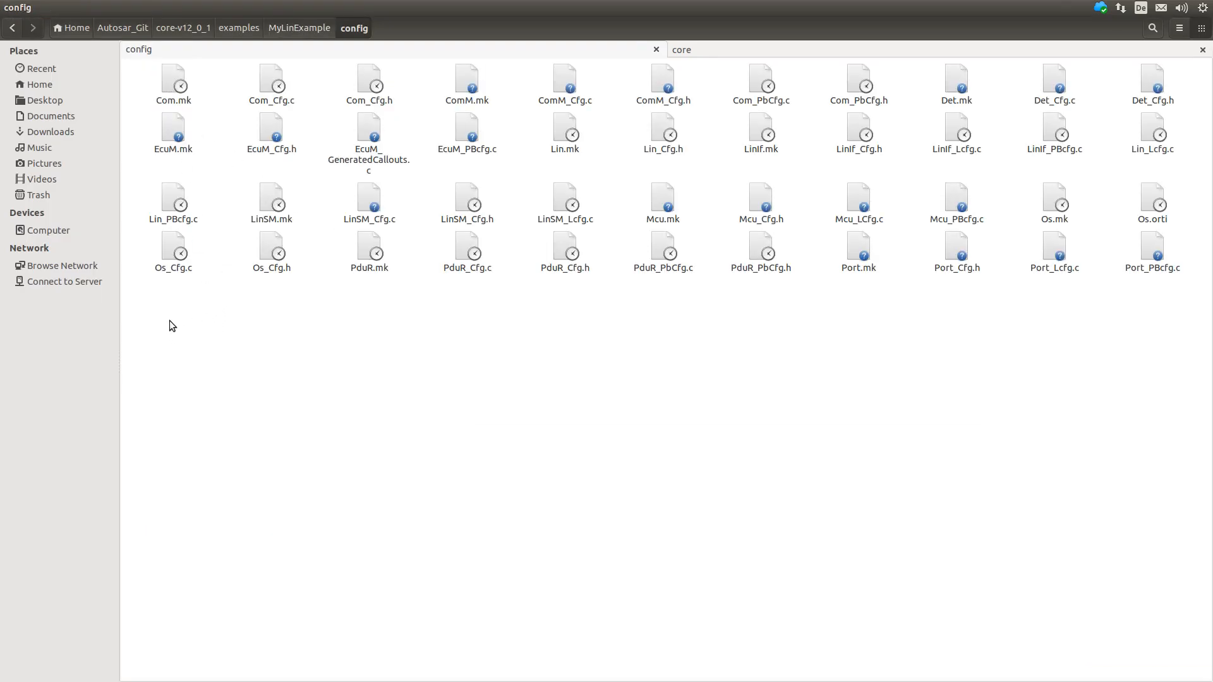
click(302, 28)
- Switch to the terminal and run make BOARDDIR=bcm2835 CROSS_COMPILE=/usr/bin/arm-none-eabi- BDIR=../examples/MyLinExample all in the core directory
key(alt+Tab)
key(alt+Tab)
key(alt+Tab)
key(alt+Tab)
key(alt+Tab)
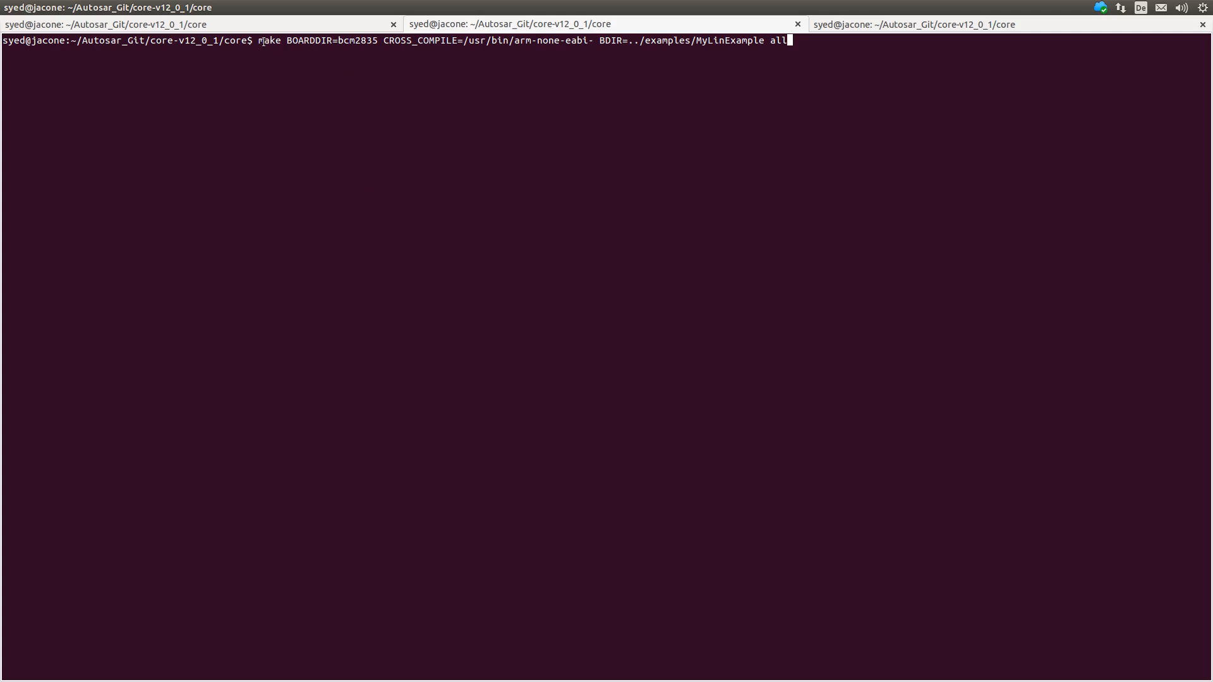
drag(260, 41, 803, 42)
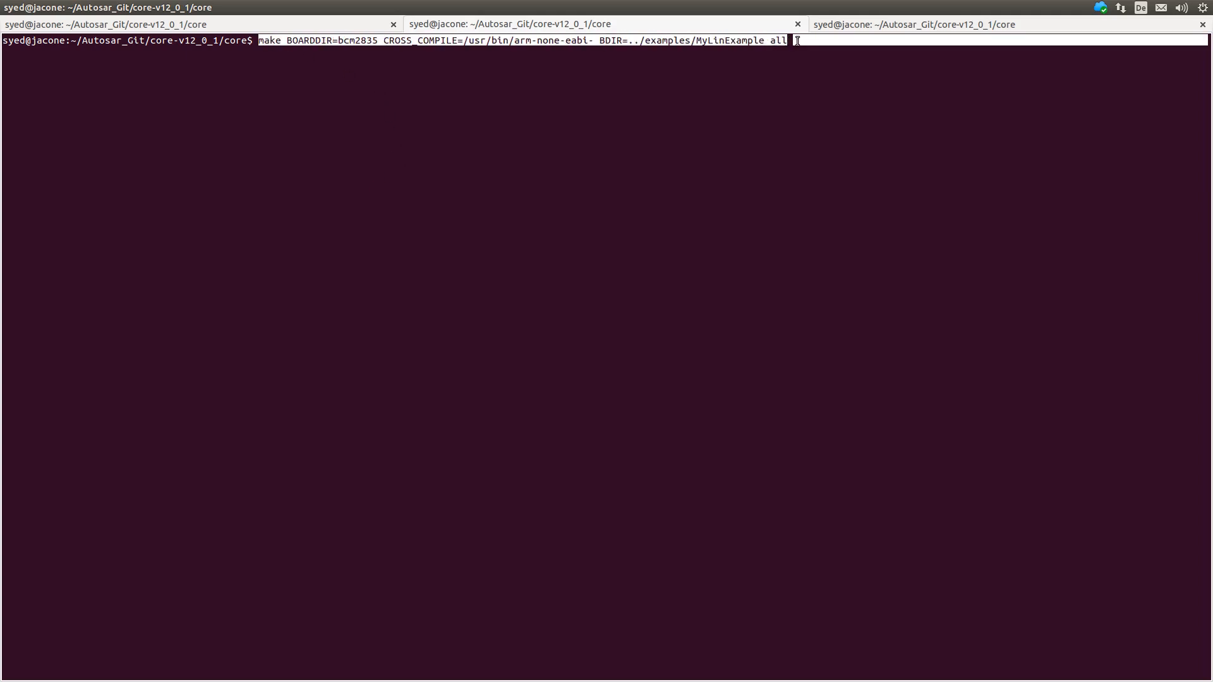
click(341, 43)
drag(340, 43, 378, 41)
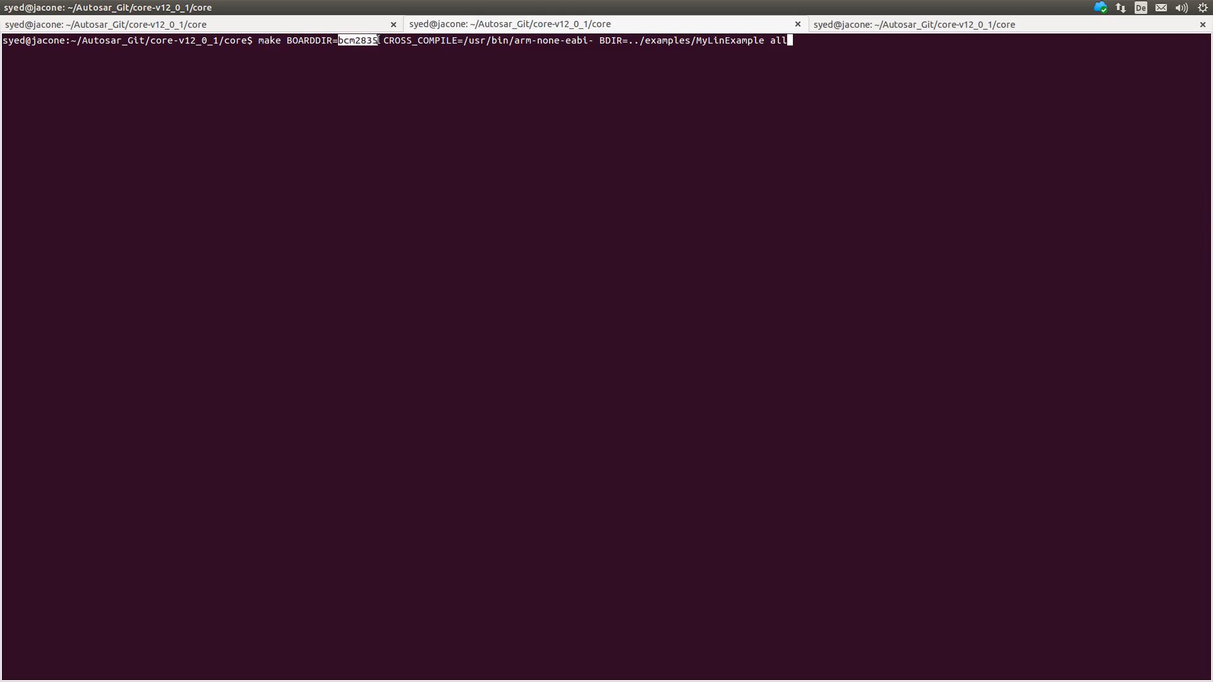
drag(696, 42, 764, 42)
key(Return)
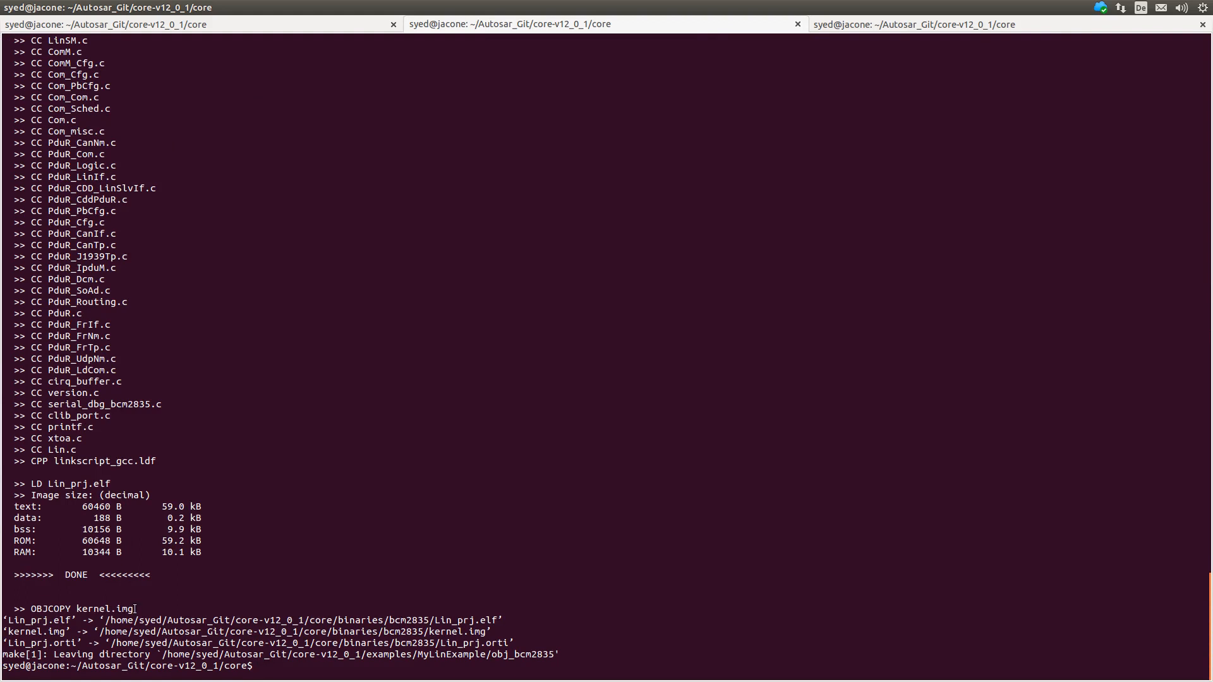
- Locate kernel.img in the build output, then switch to the file manager and select it in core/binaries/bcm2835
drag(134, 609, 76, 609)
key(alt+Tab)
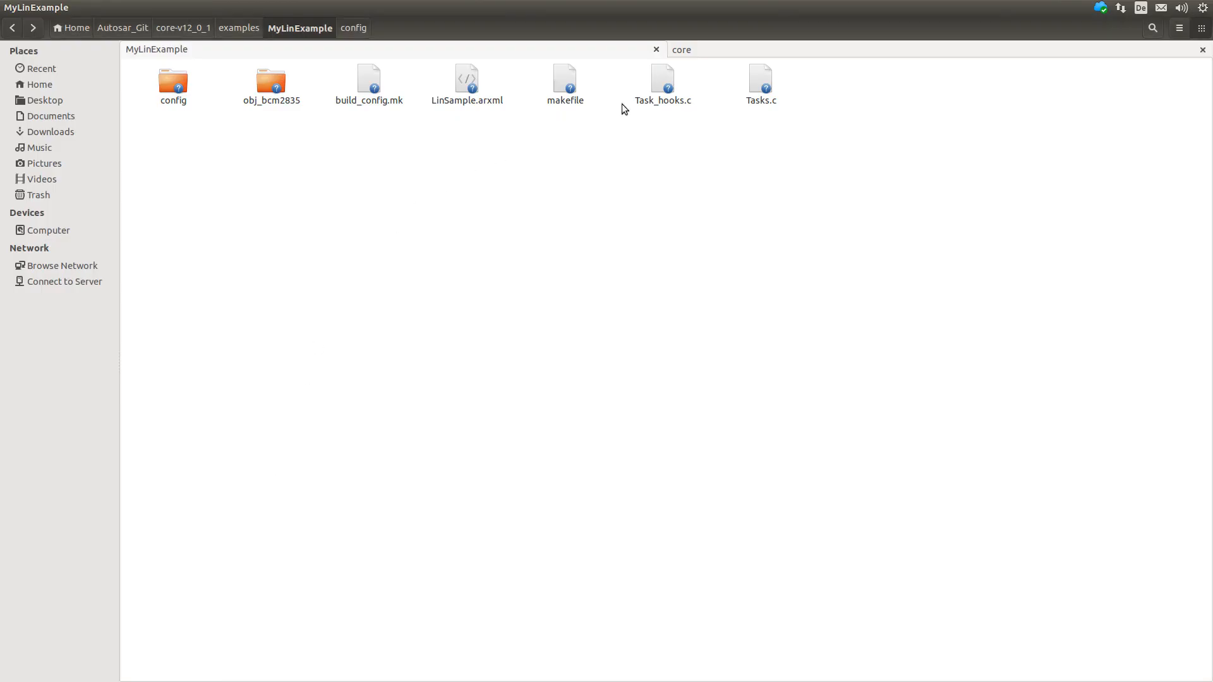
click(738, 48)
double_click(357, 93)
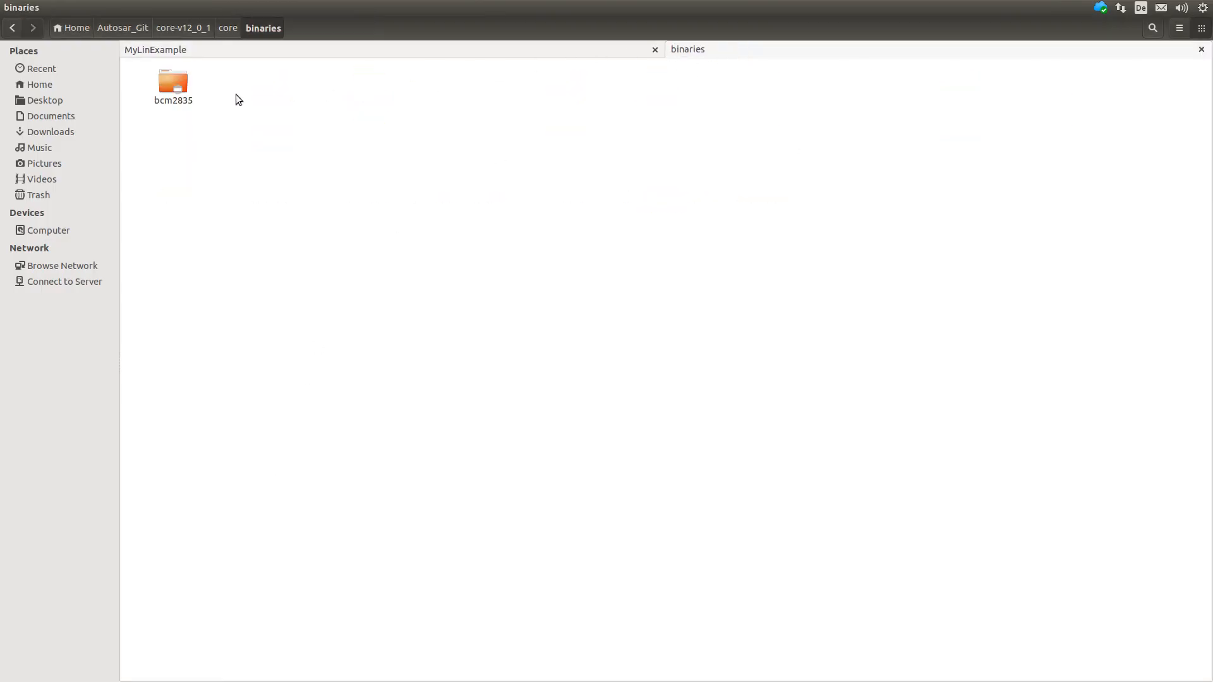
double_click(185, 95)
click(173, 88)
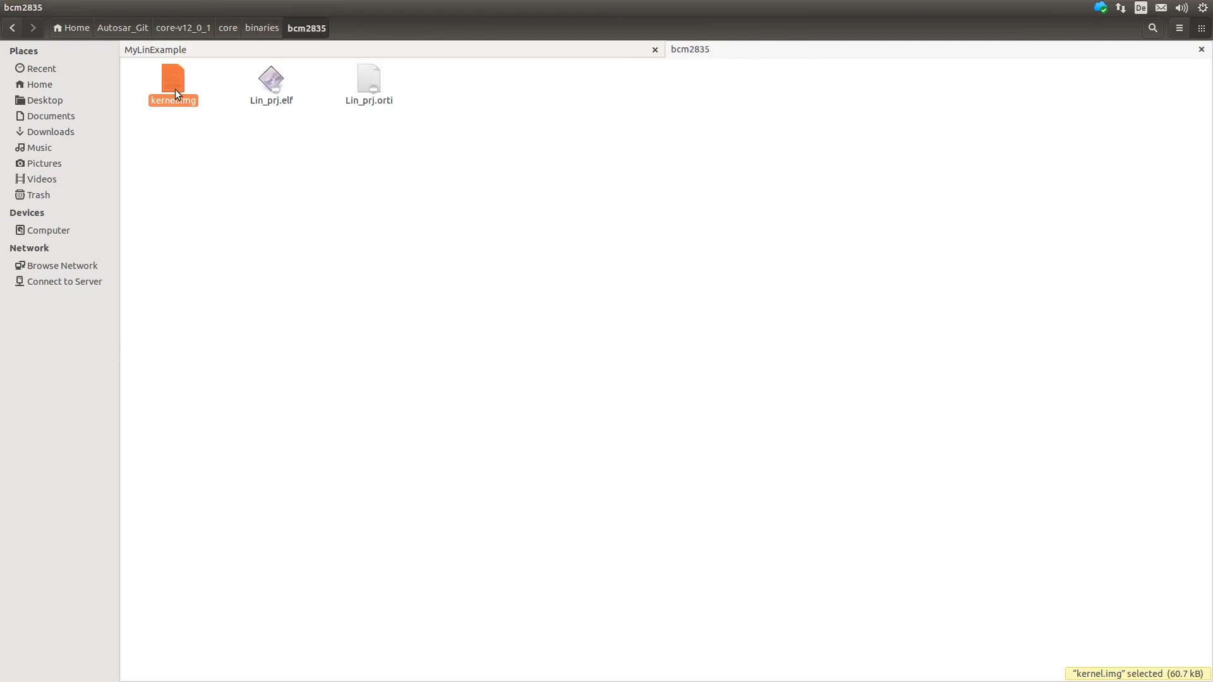